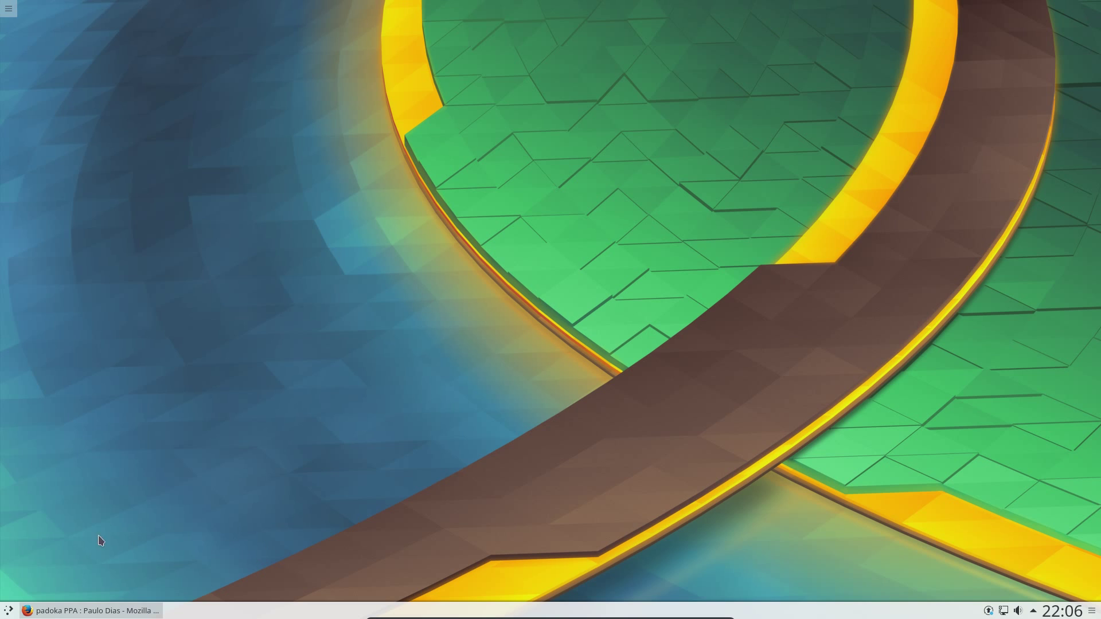
Step: Browse the launcher's Multimedia category, then search the launcher for 'kon' to find Konsole
{"action": "left_click", "coordinate": [9, 610]}
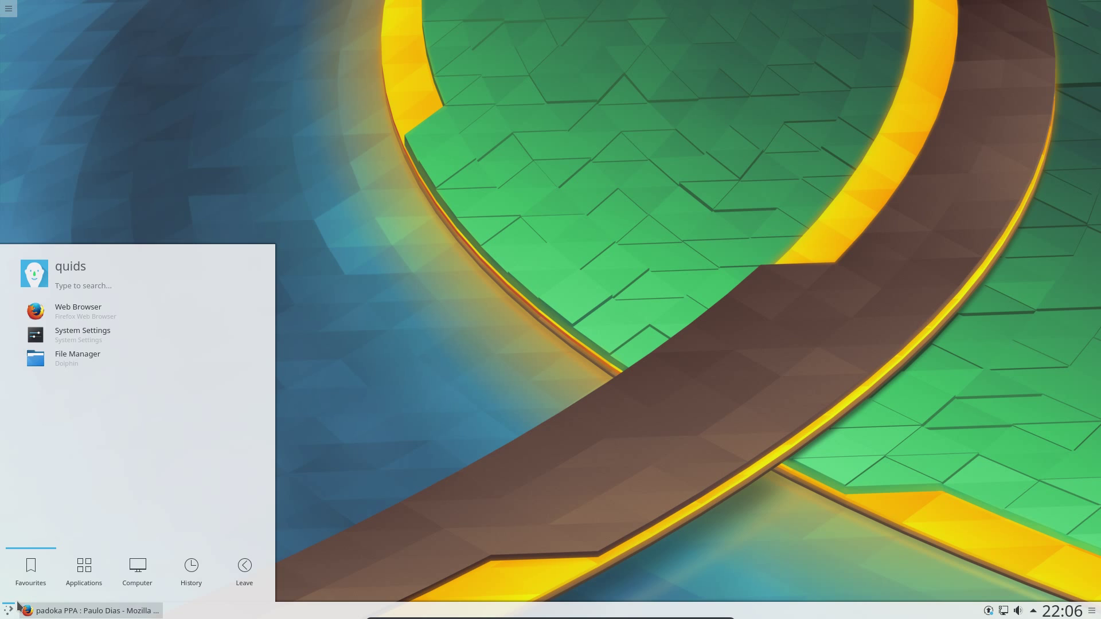
{"action": "mouse_move", "coordinate": [96, 557]}
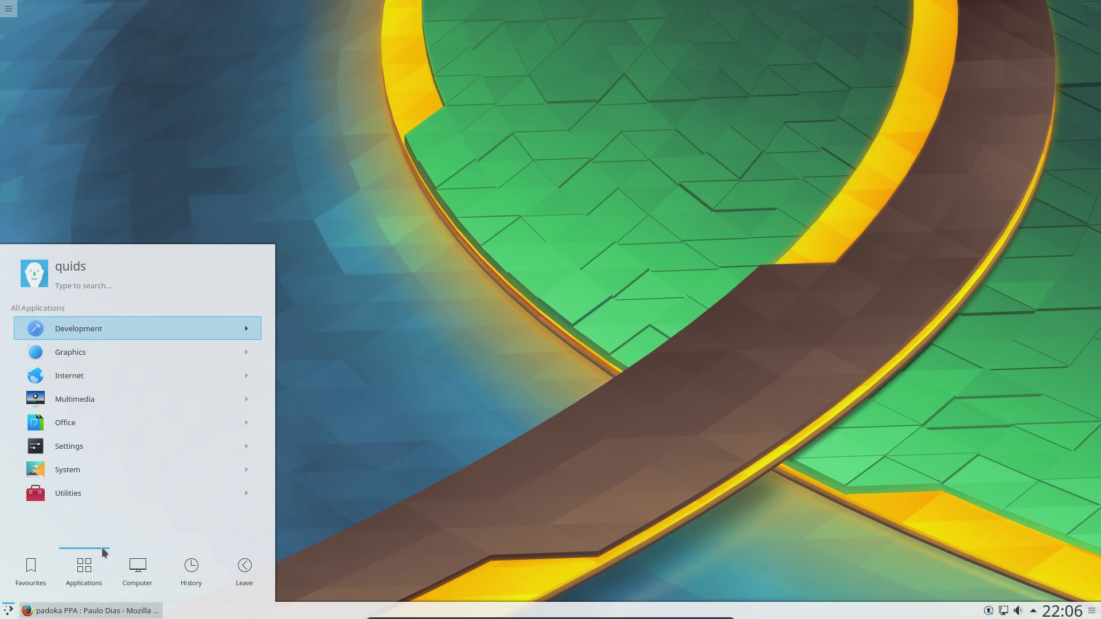
{"action": "left_click", "coordinate": [100, 401]}
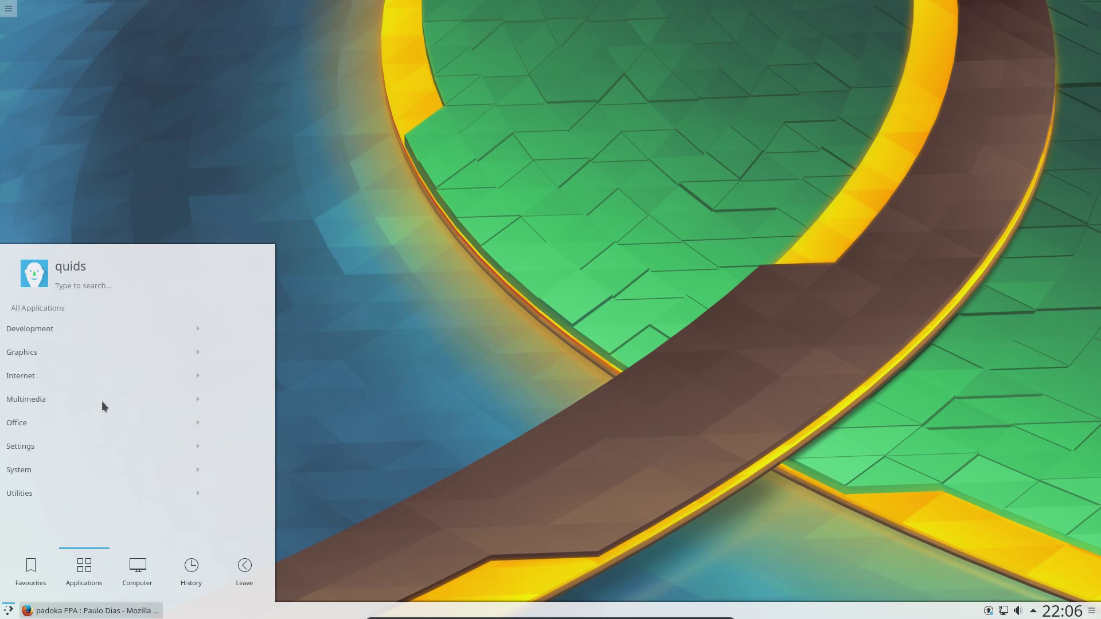
{"action": "left_click", "coordinate": [403, 292]}
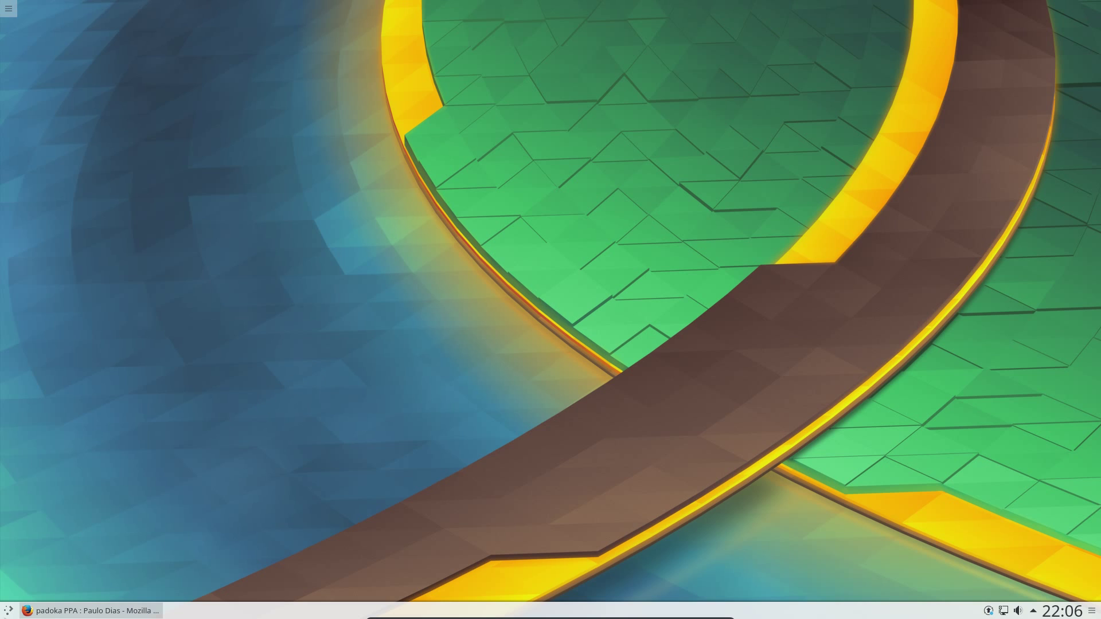
{"action": "left_click", "coordinate": [8, 611]}
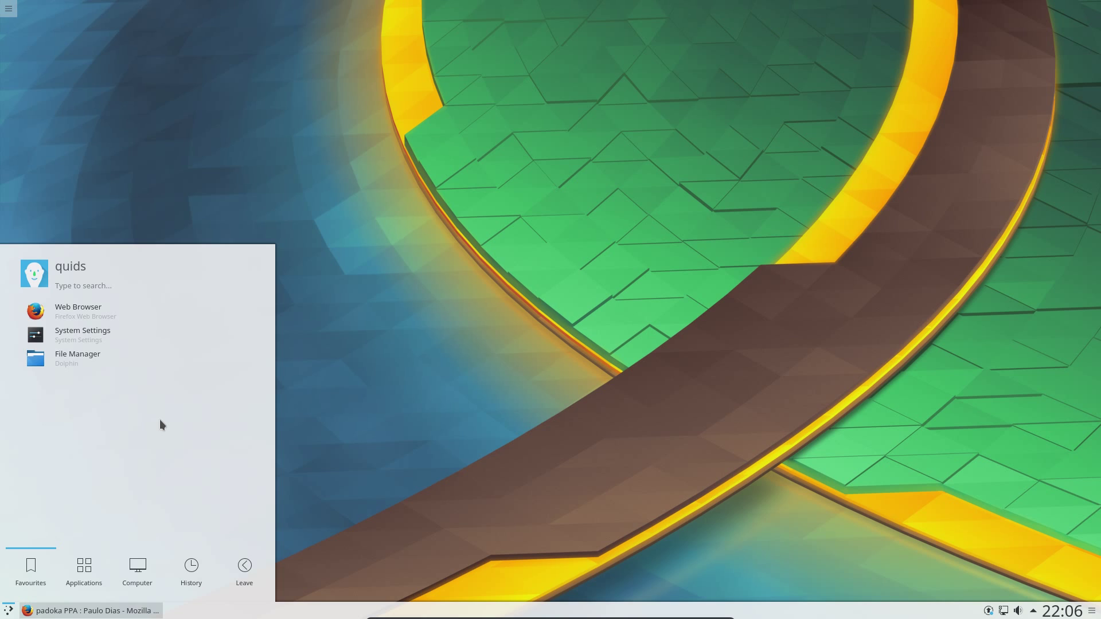
{"action": "type", "text": "kon"}
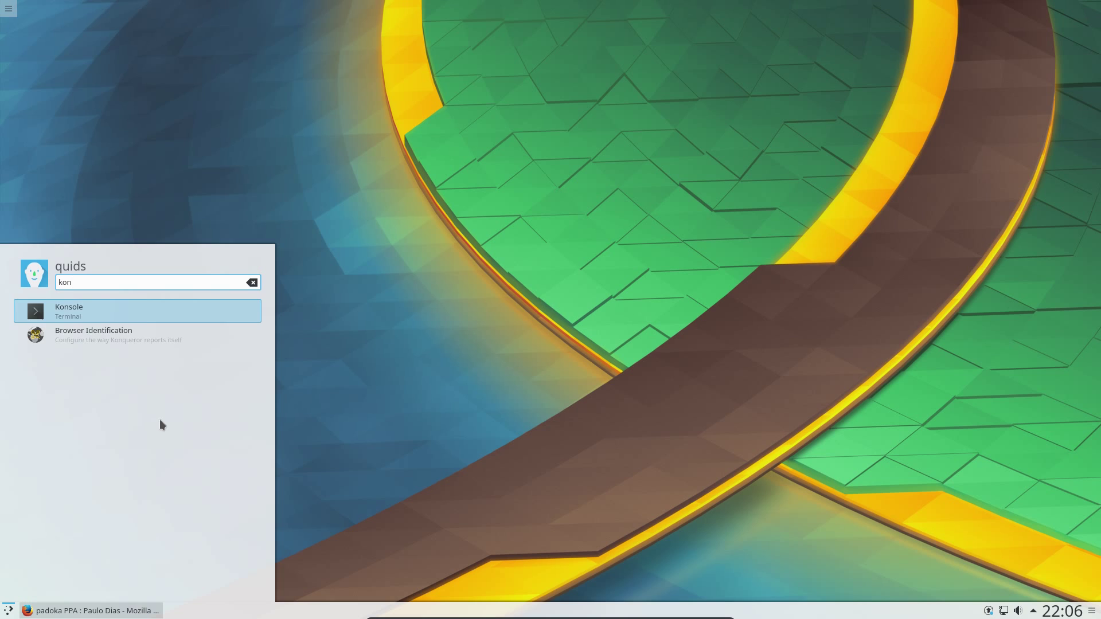
Step: Launch Konsole and raise the Default profile's Hack font size from 9.0 to 14.0
{"action": "left_click", "coordinate": [143, 314]}
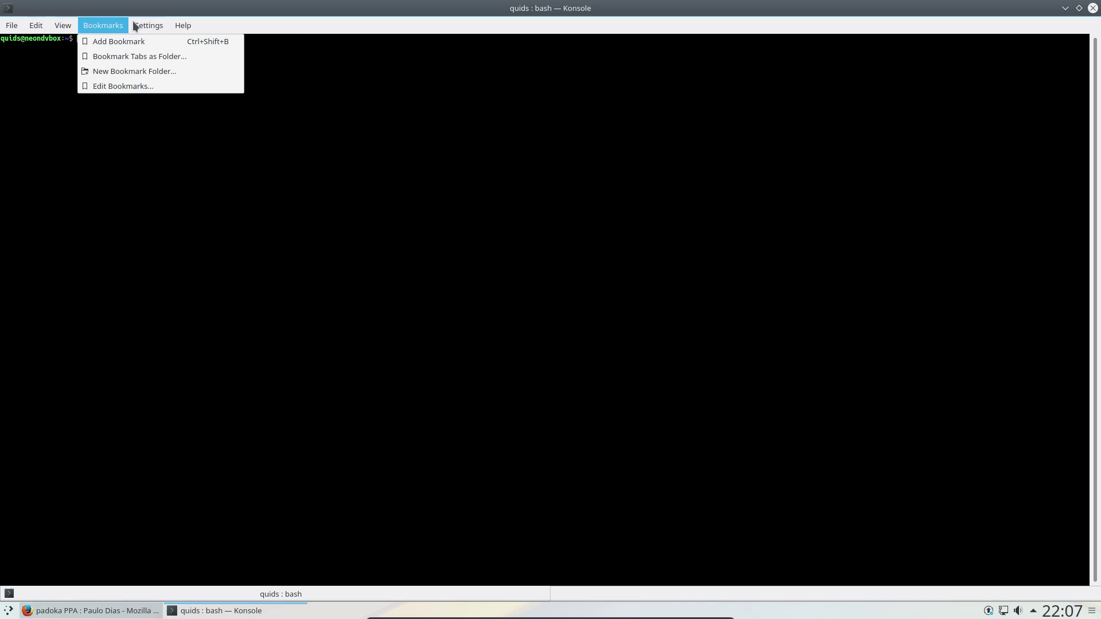
{"action": "mouse_move", "coordinate": [153, 27]}
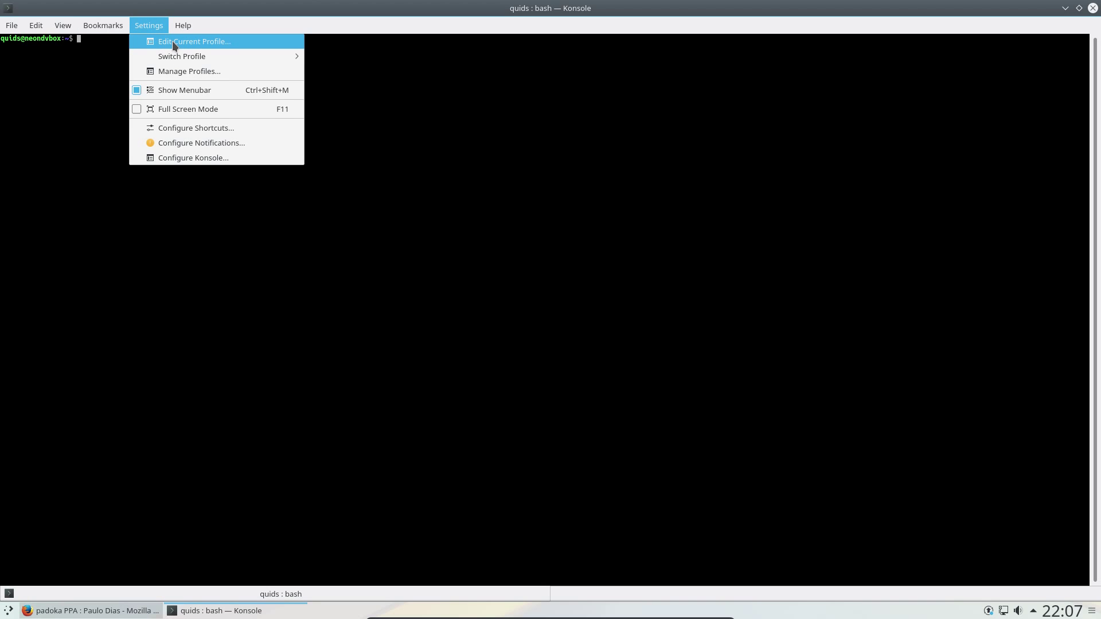
{"action": "left_click", "coordinate": [172, 42]}
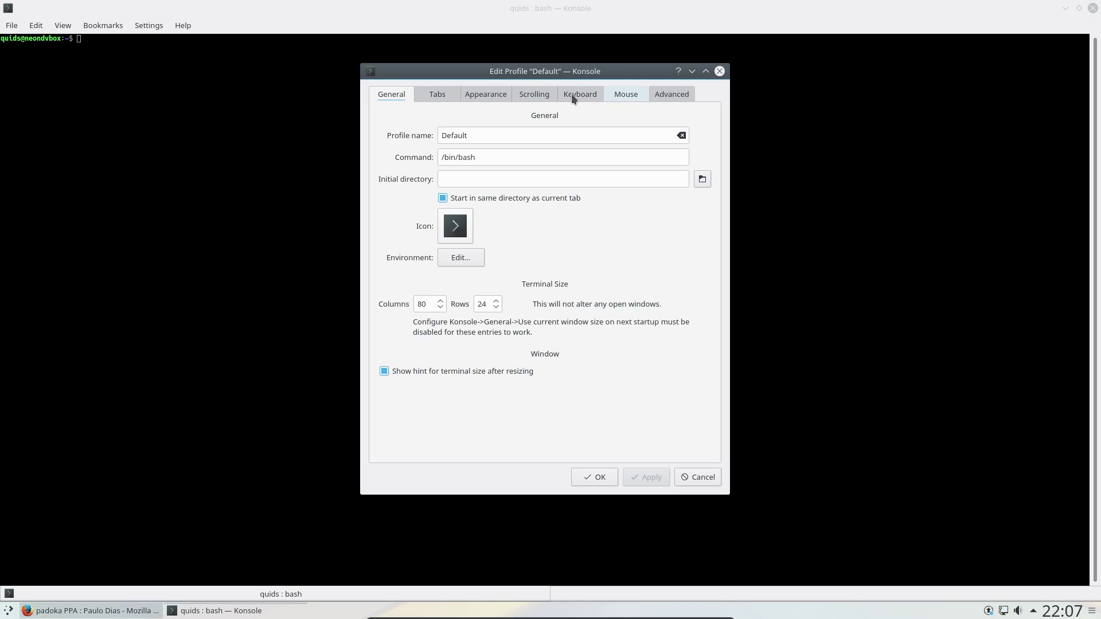
{"action": "left_click", "coordinate": [435, 95]}
{"action": "left_click", "coordinate": [492, 94]}
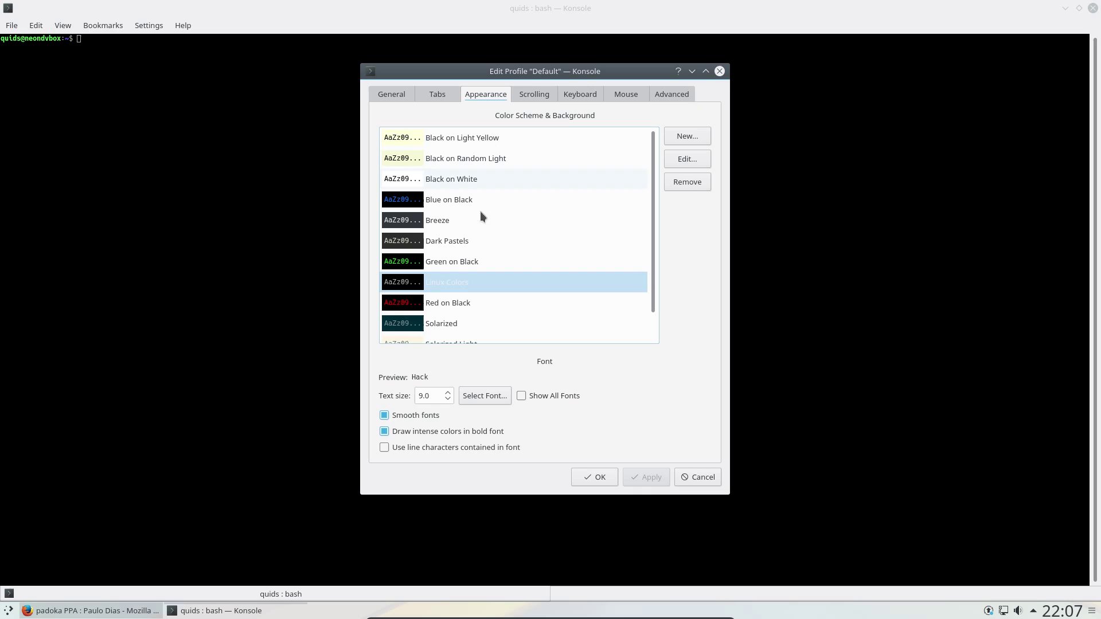
{"action": "left_click", "coordinate": [448, 391]}
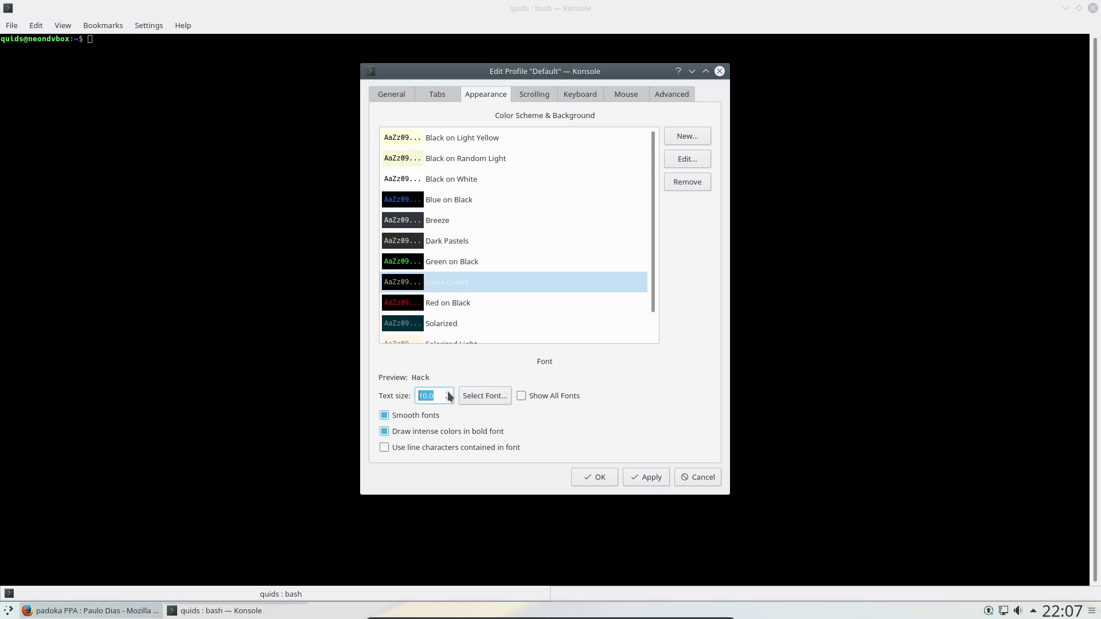
{"action": "left_click", "coordinate": [448, 391]}
{"action": "left_click", "coordinate": [447, 391]}
{"action": "left_click", "coordinate": [448, 392]}
{"action": "left_click", "coordinate": [449, 393]}
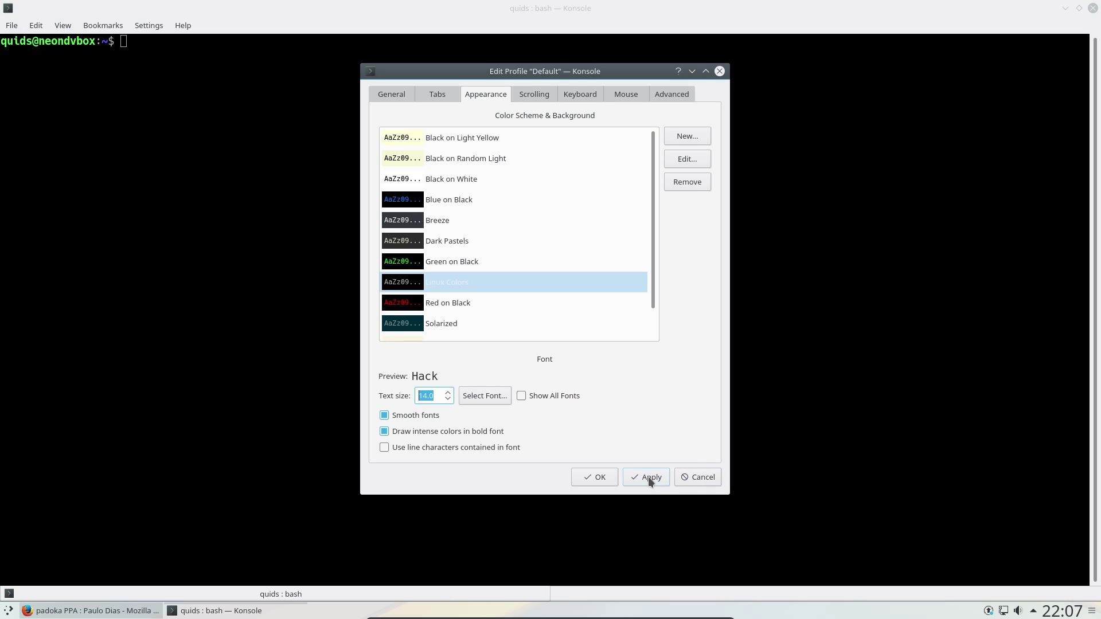
{"action": "key", "text": "Return"}
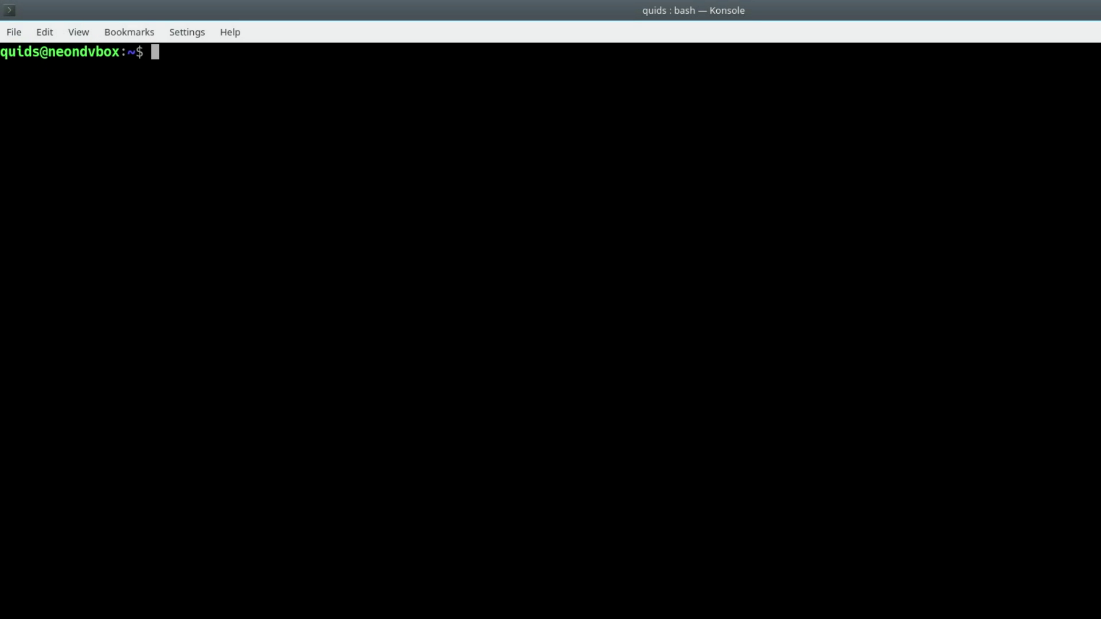
Step: Run 'sudo apt-get install muon synaptic', confirm with y, then clear the terminal
{"action": "type", "text": "sudo apt-get"}
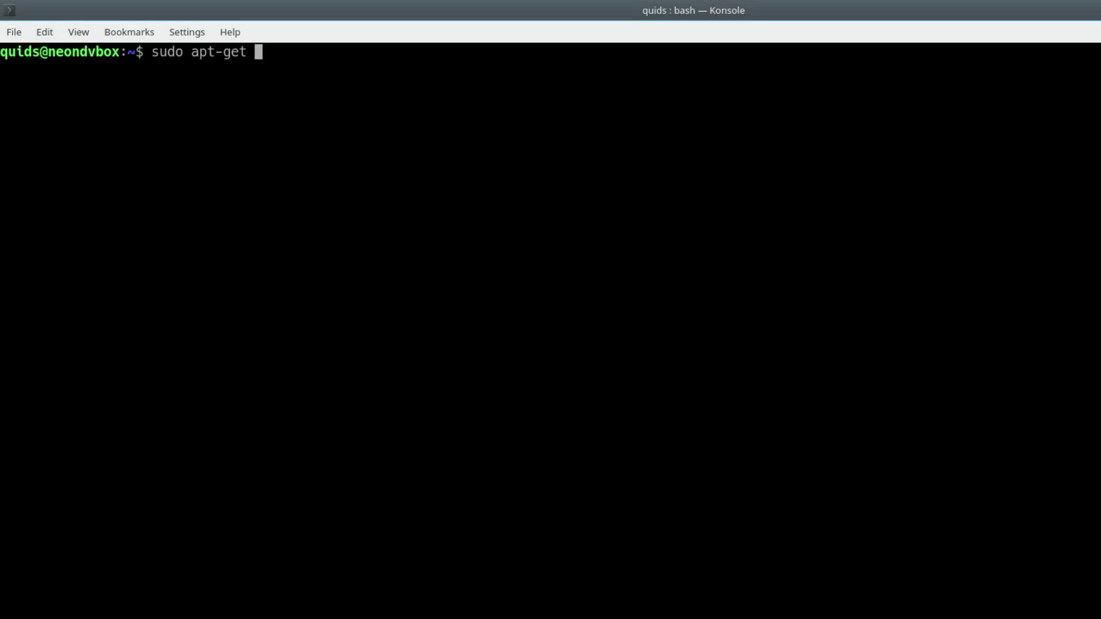
{"action": "type", "text": "install muon synaptic"}
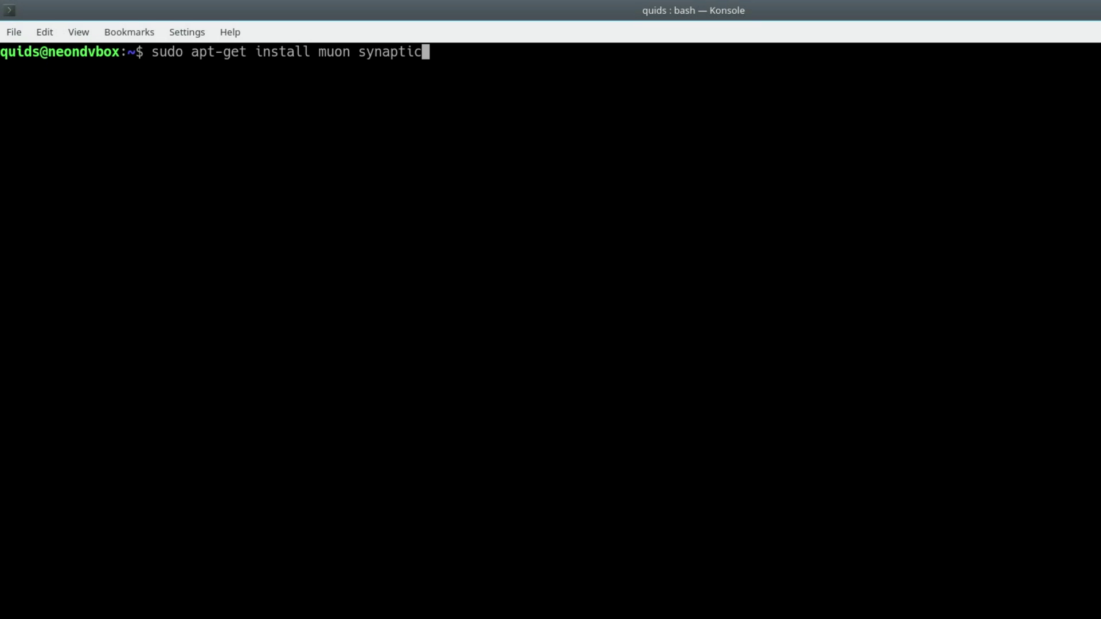
{"action": "key", "text": "Return"}
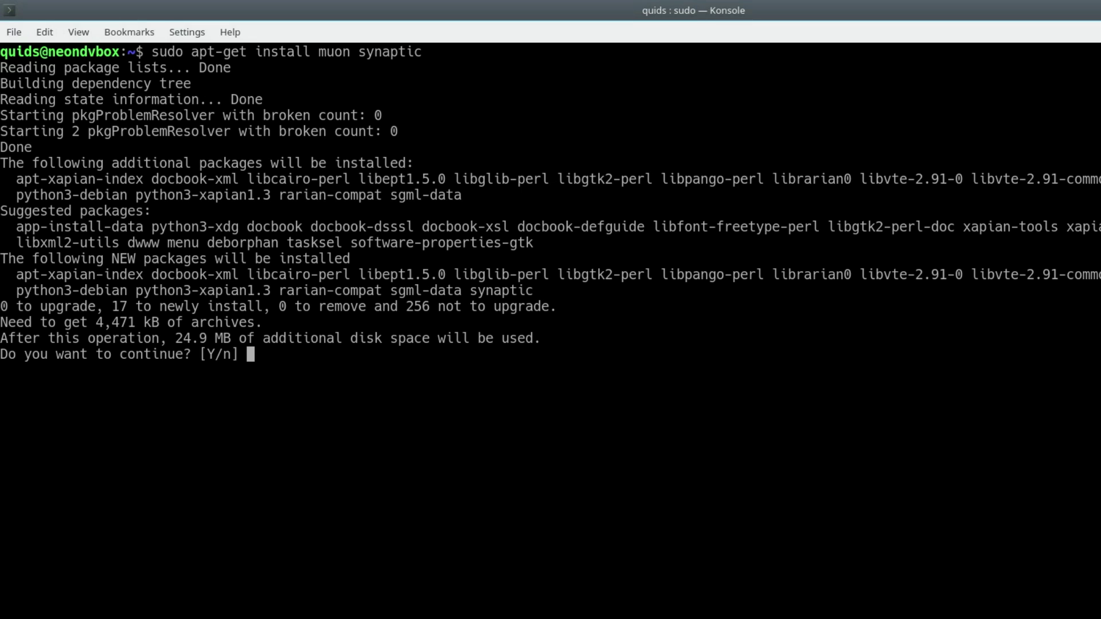
{"action": "type", "text": "y"}
{"action": "key", "text": "Return"}
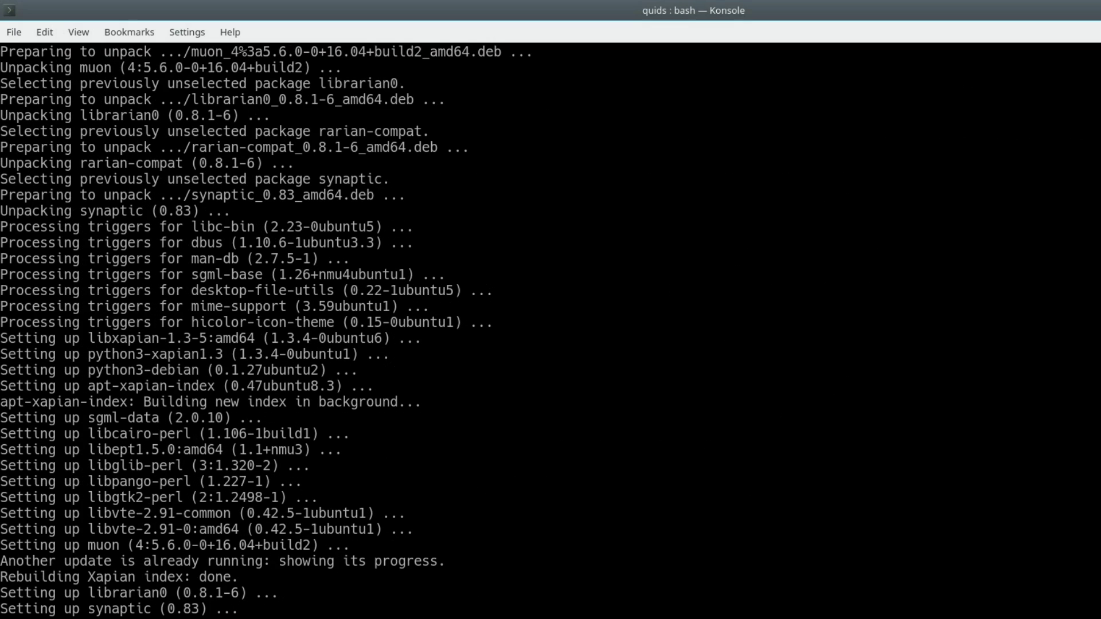
{"action": "key", "text": "ctrl+l"}
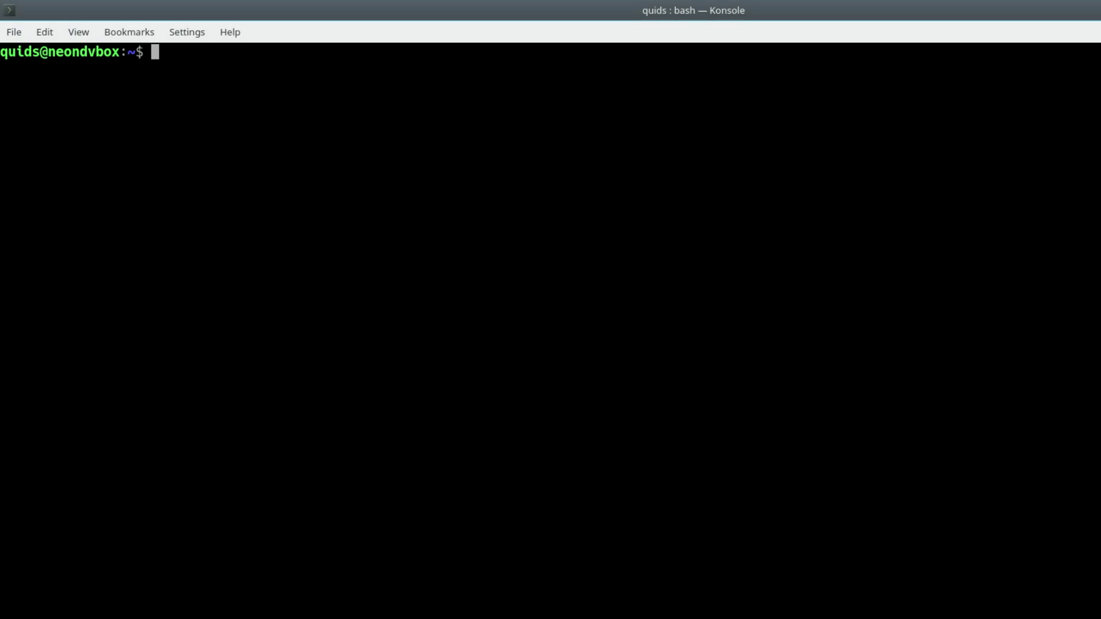
Step: Run 'sudo apt-get install exfat-fuse' and confirm with y to add exfat-fuse and exfat-utils
{"action": "type", "text": "sudo apt-get install"}
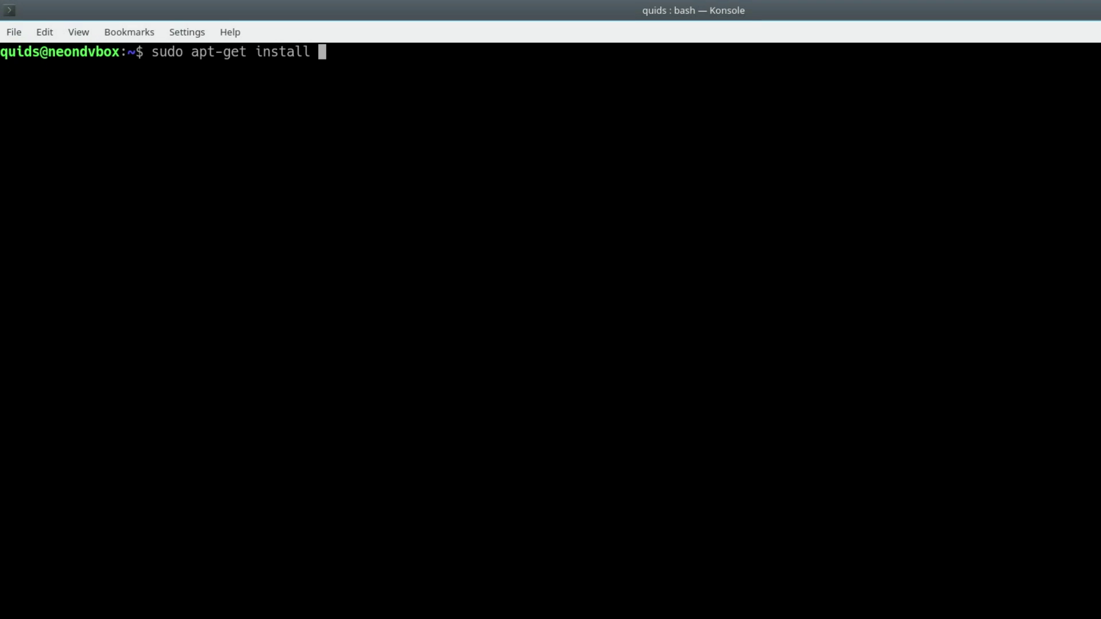
{"action": "type", "text": "exfat-fuse"}
{"action": "key", "text": "Return"}
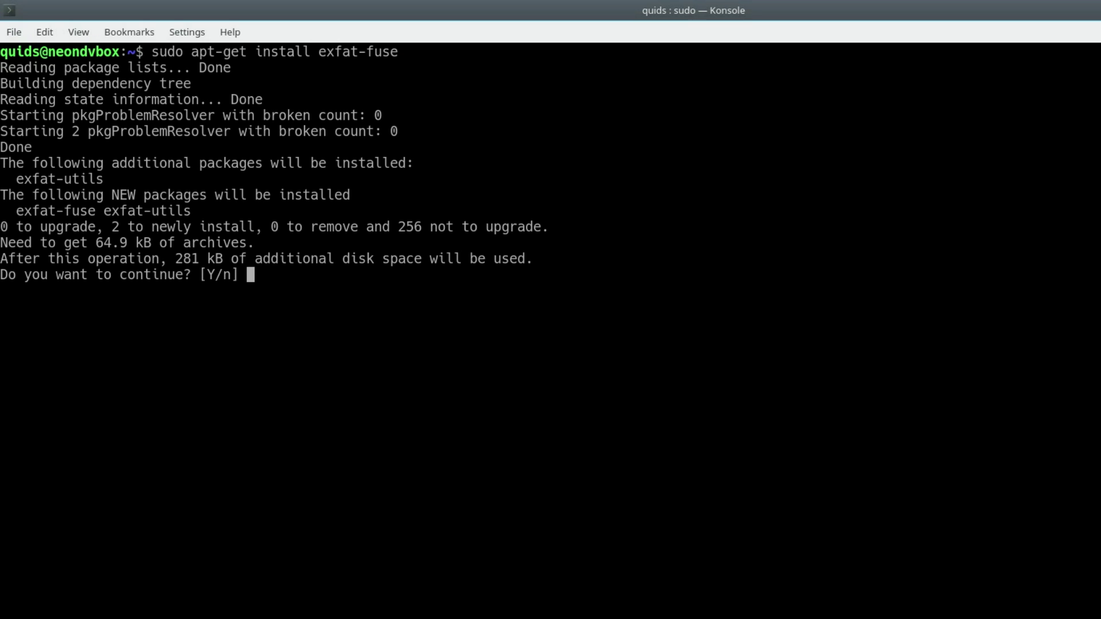
{"action": "type", "text": "y"}
{"action": "key", "text": "Return"}
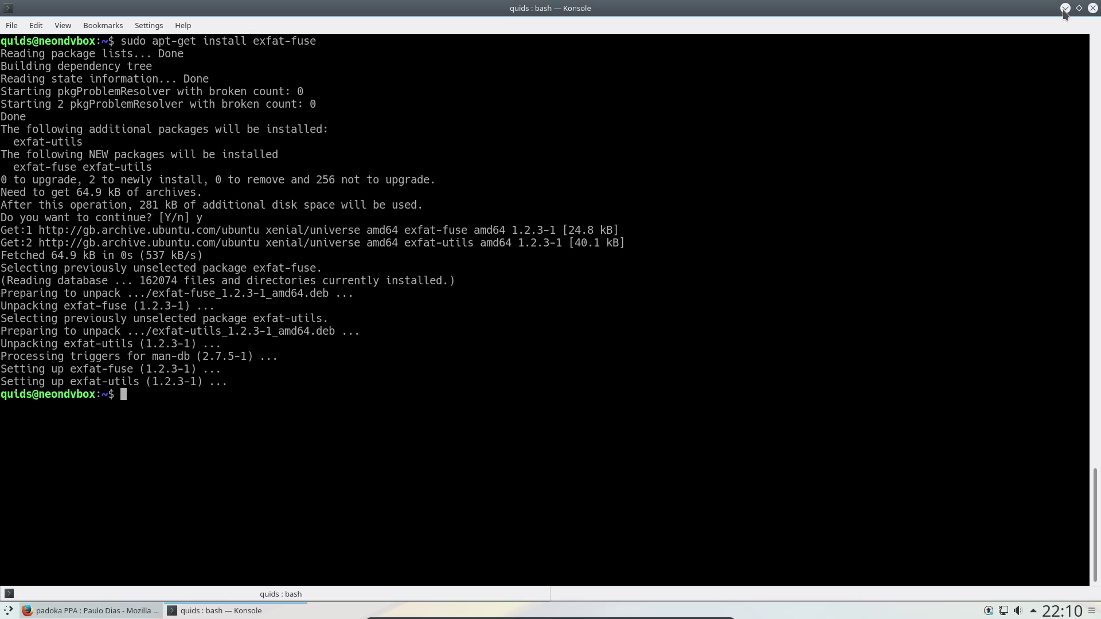
Step: Minimize the terminal and launch Muon Package Manager from the launcher
{"action": "left_click", "coordinate": [1065, 8]}
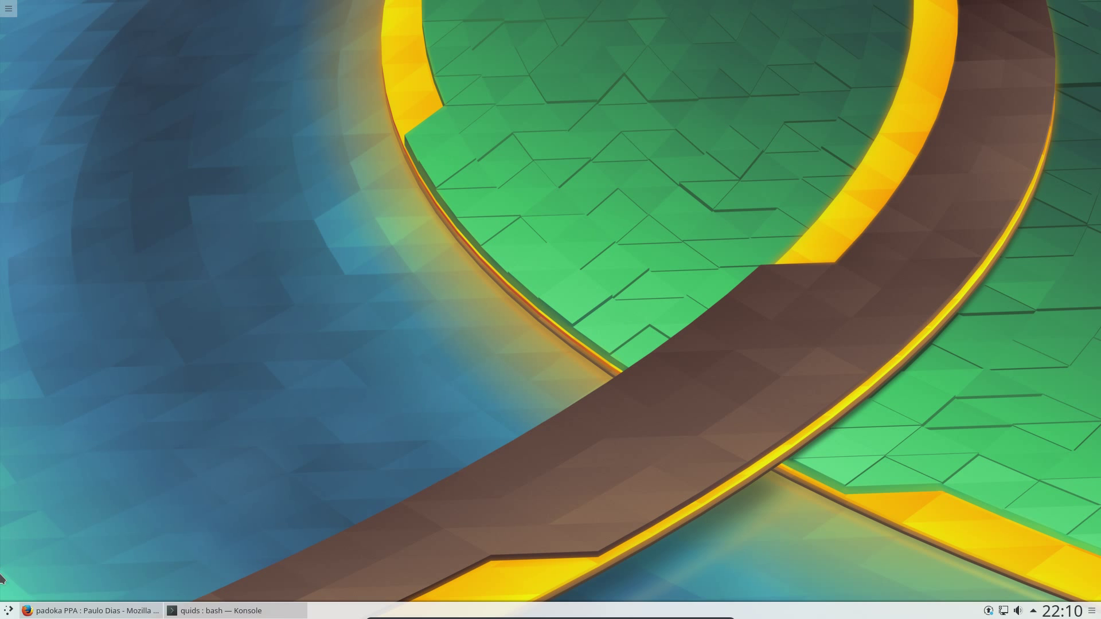
{"action": "left_click", "coordinate": [8, 611]}
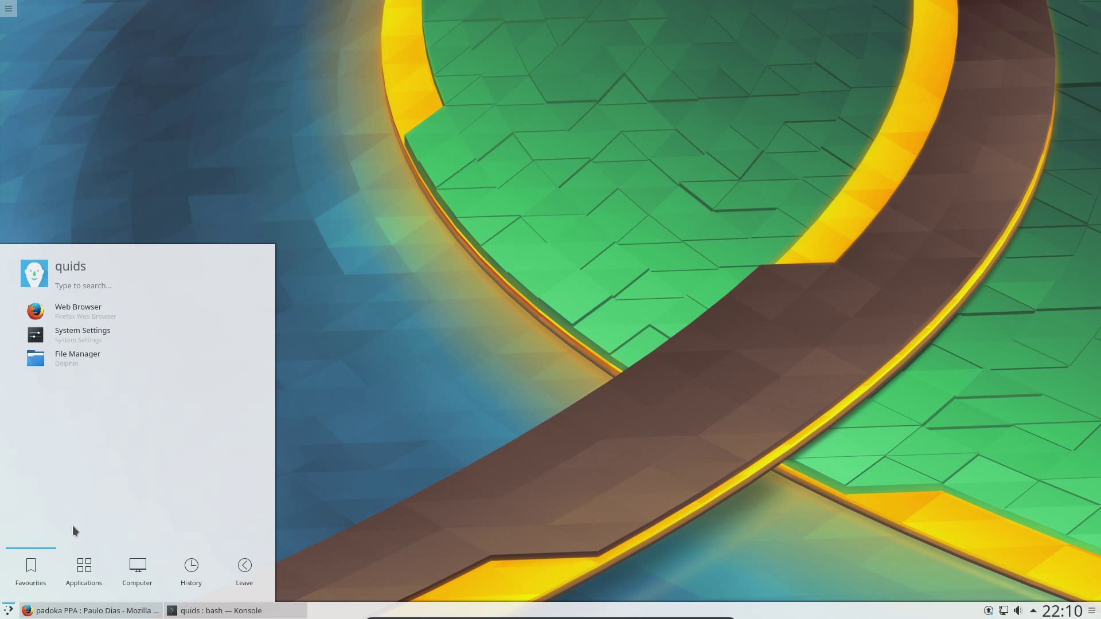
{"action": "type", "text": "muo"}
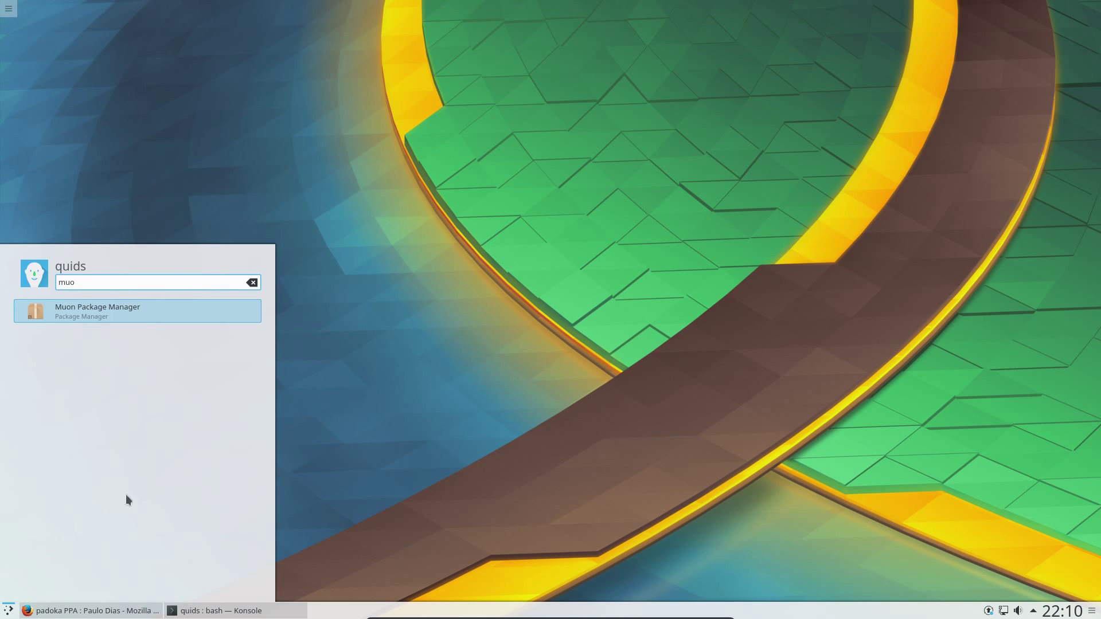
{"action": "left_click", "coordinate": [155, 316]}
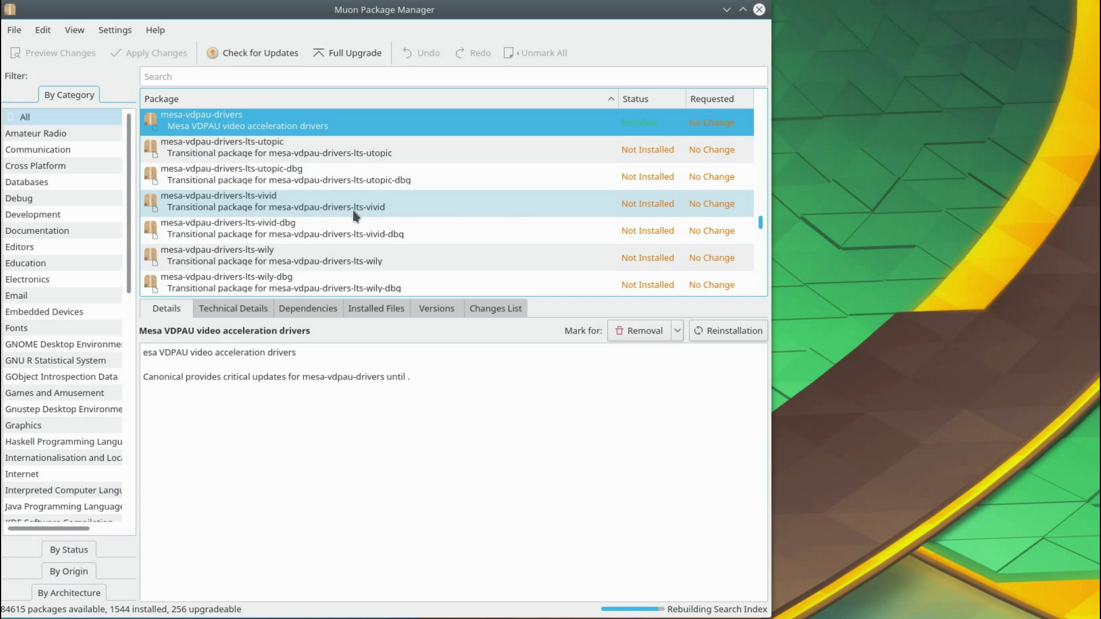
Step: Try marking mesa-vulkan-drivers, decline the libvulkan1 change, and search packages for 'nvidia'
{"action": "scroll", "coordinate": [311, 219], "scroll_direction": "down", "scroll_amount": 1}
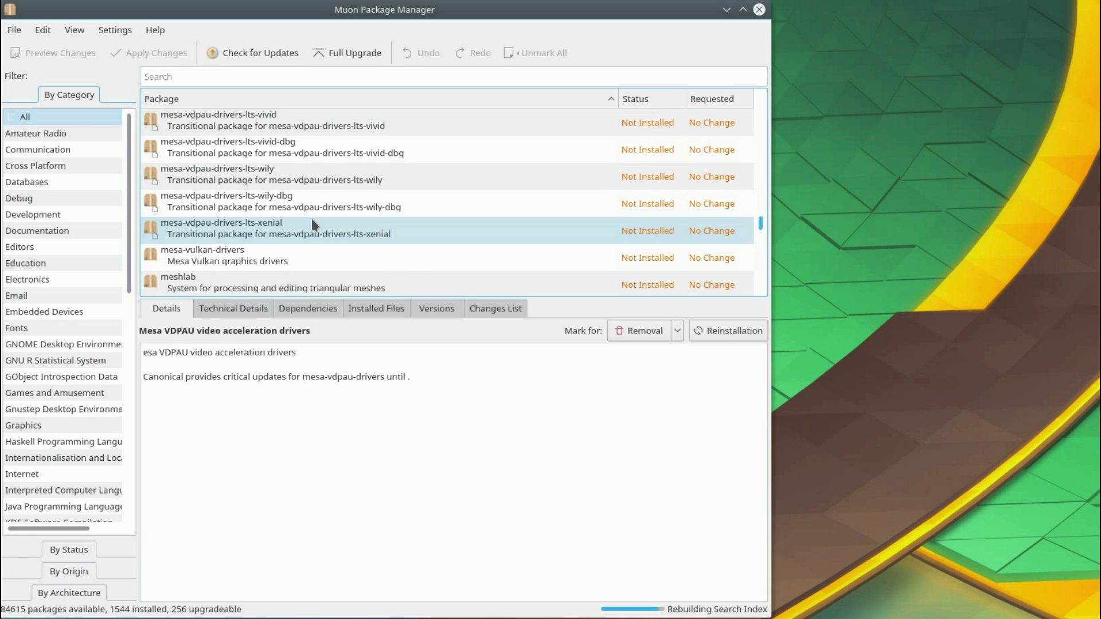
{"action": "left_click", "coordinate": [259, 252]}
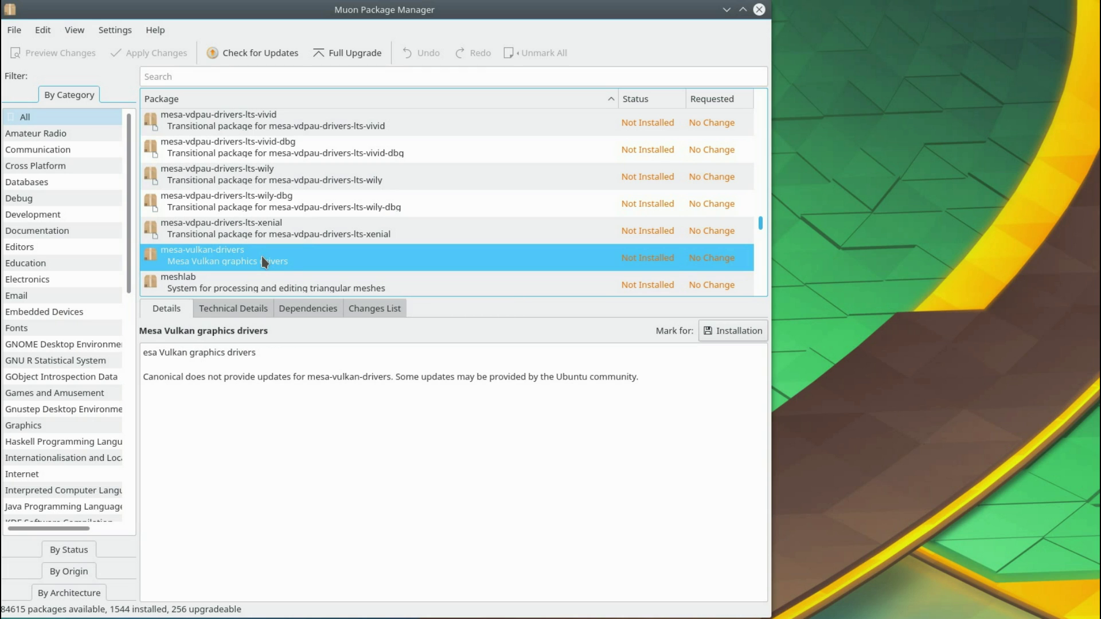
{"action": "right_click", "coordinate": [261, 256]}
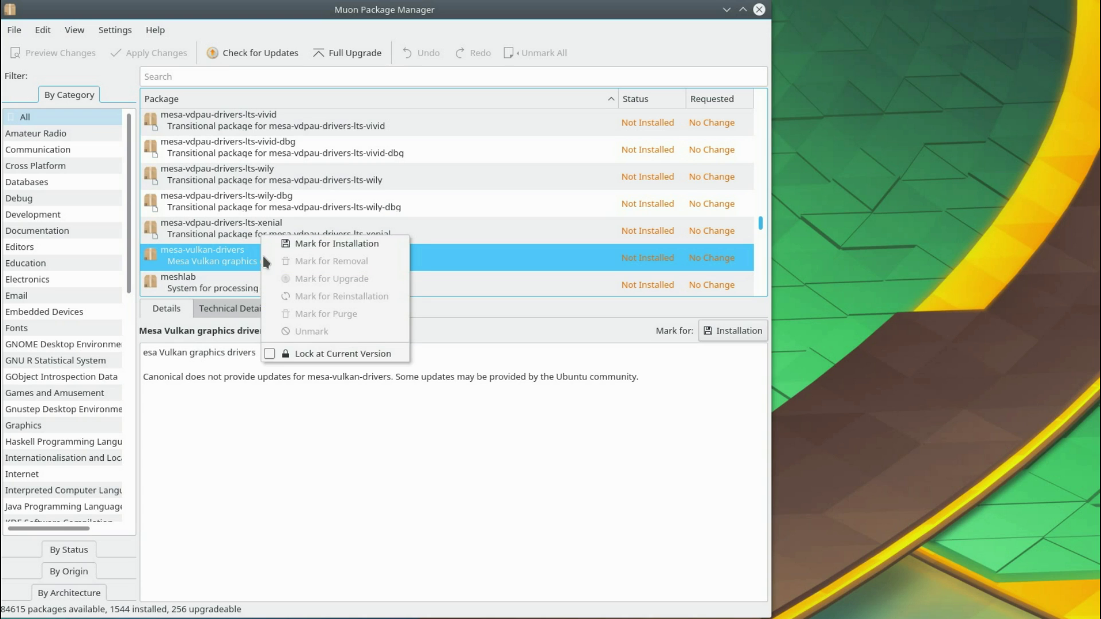
{"action": "left_click", "coordinate": [308, 242]}
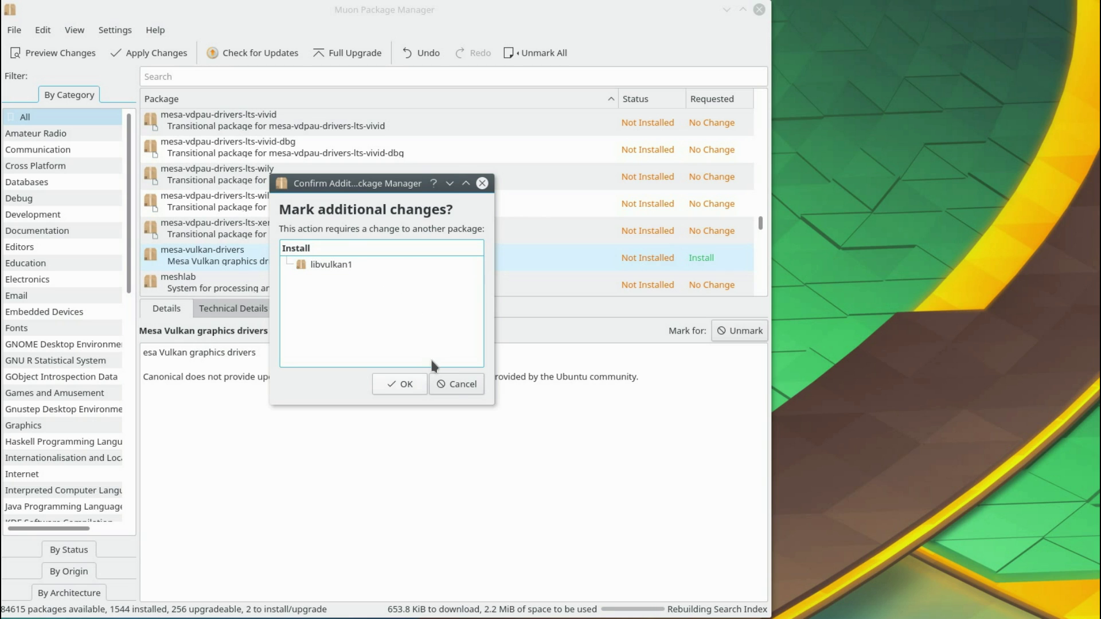
{"action": "left_click", "coordinate": [452, 384]}
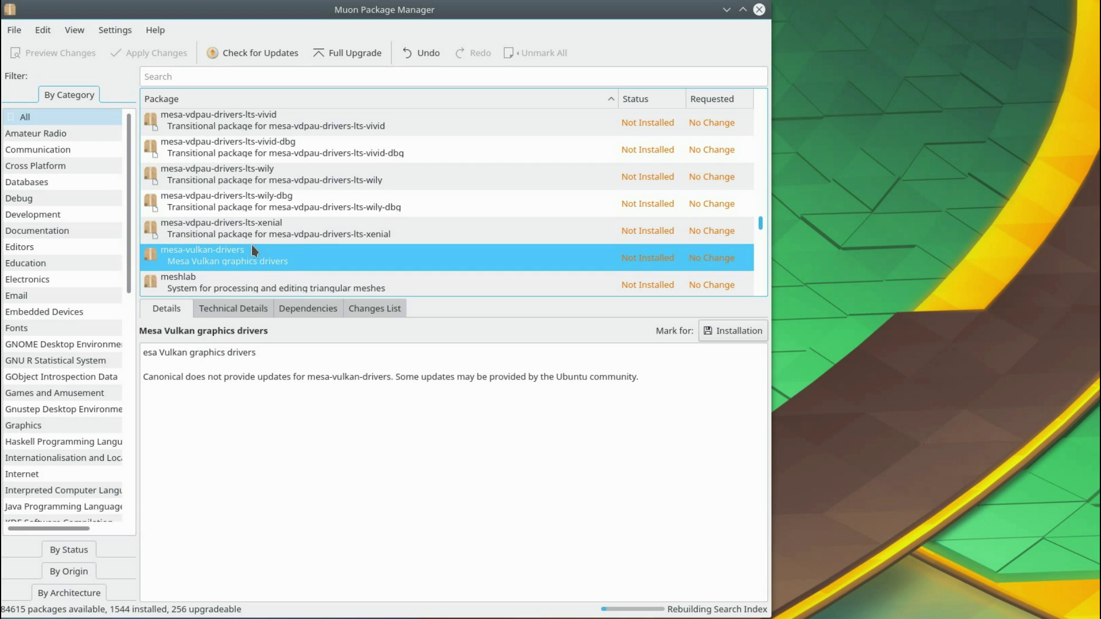
{"action": "left_click", "coordinate": [205, 76]}
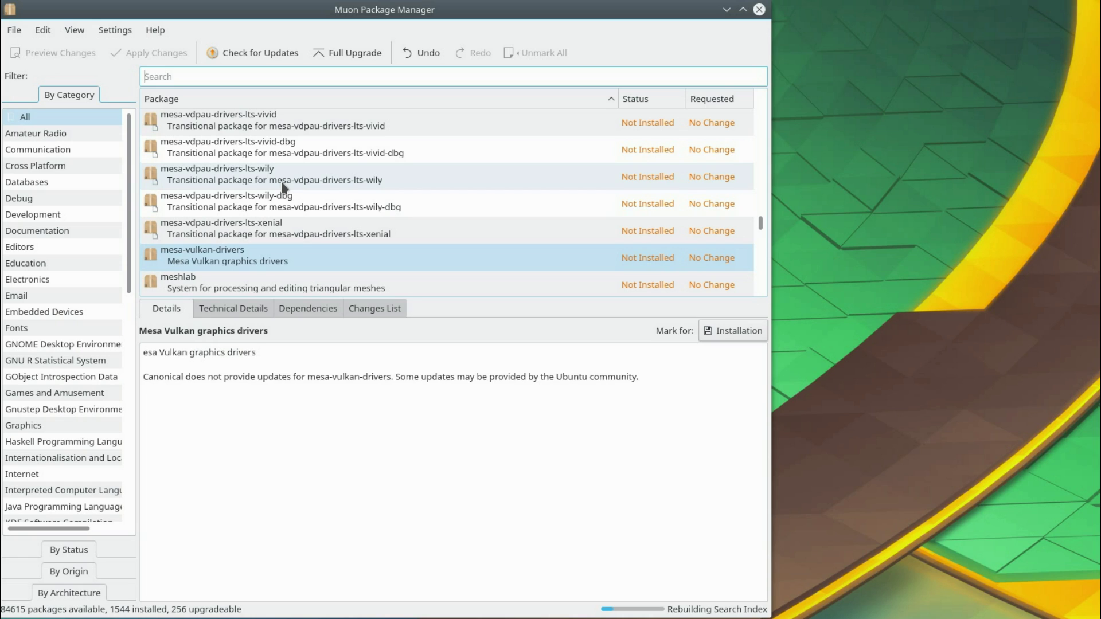
{"action": "type", "text": "nvidia"}
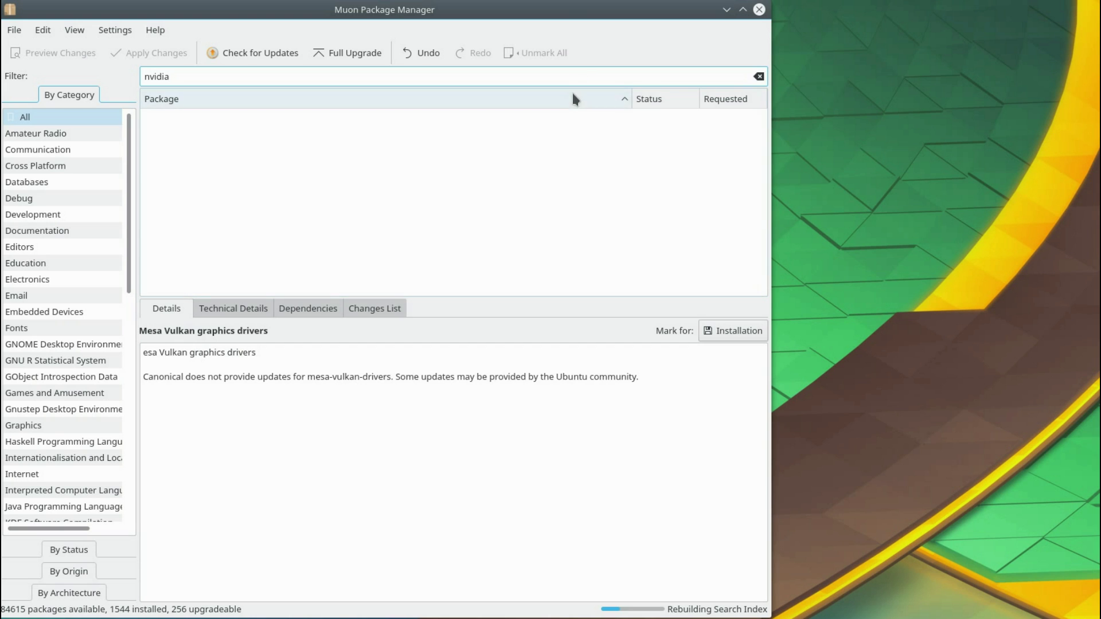
Step: Close Muon and browse Synaptic's nvidia packages down to nvidia-367
{"action": "left_click", "coordinate": [759, 9]}
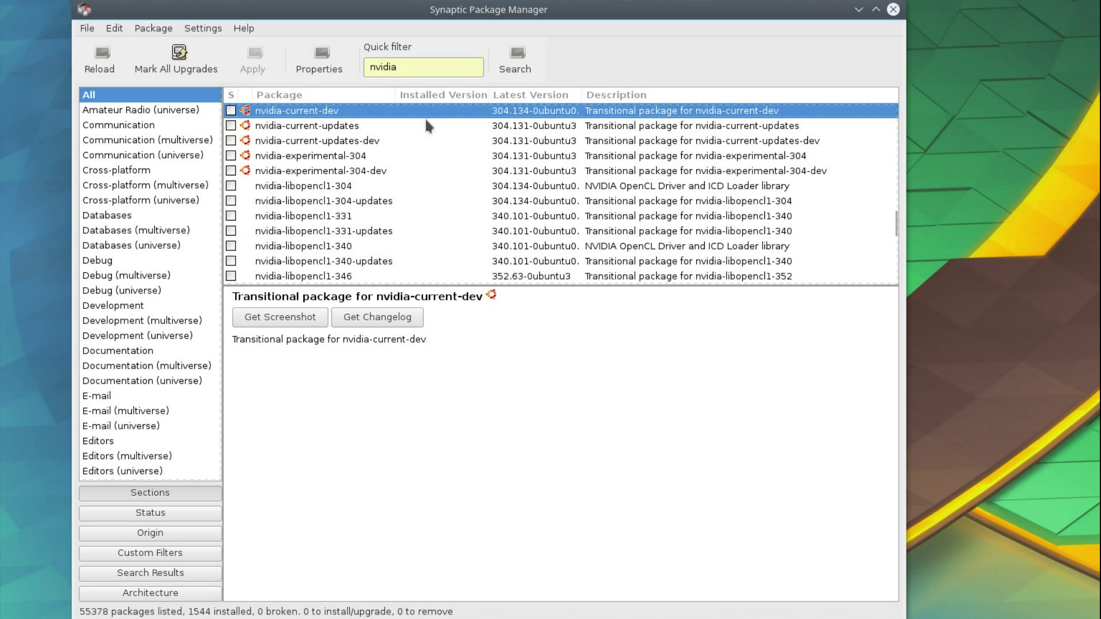
{"action": "key", "text": "Up"}
{"action": "key", "text": "Up"}
{"action": "key", "text": "Up"}
{"action": "key", "text": "Up"}
{"action": "key", "text": "Up"}
{"action": "key", "text": "Up"}
{"action": "key", "text": "Up"}
{"action": "key", "text": "Up"}
{"action": "key", "text": "Up"}
{"action": "key", "text": "Up"}
{"action": "key", "text": "Up"}
{"action": "key", "text": "Up"}
{"action": "key", "text": "Up"}
{"action": "key", "text": "Up"}
{"action": "key", "text": "Up"}
{"action": "key", "text": "Up"}
{"action": "key", "text": "Up"}
{"action": "key", "text": "Up"}
{"action": "key", "text": "Up"}
{"action": "key", "text": "Up"}
{"action": "key", "text": "Page_Down"}
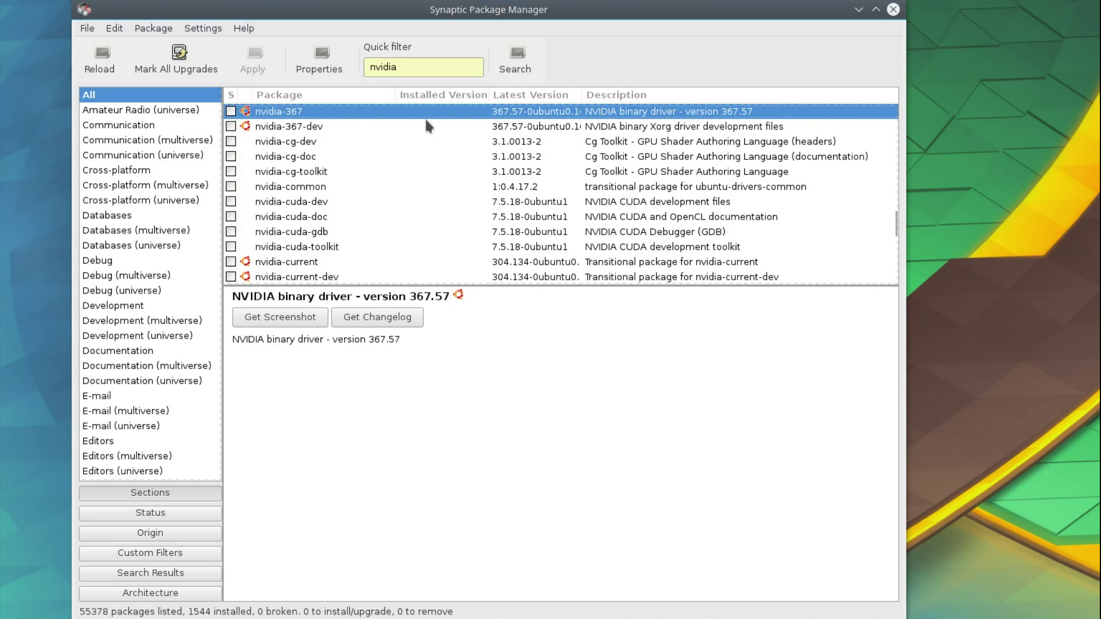
{"action": "key", "text": "Up"}
{"action": "key", "text": "Up"}
{"action": "key", "text": "Up"}
{"action": "key", "text": "Up"}
{"action": "key", "text": "Up"}
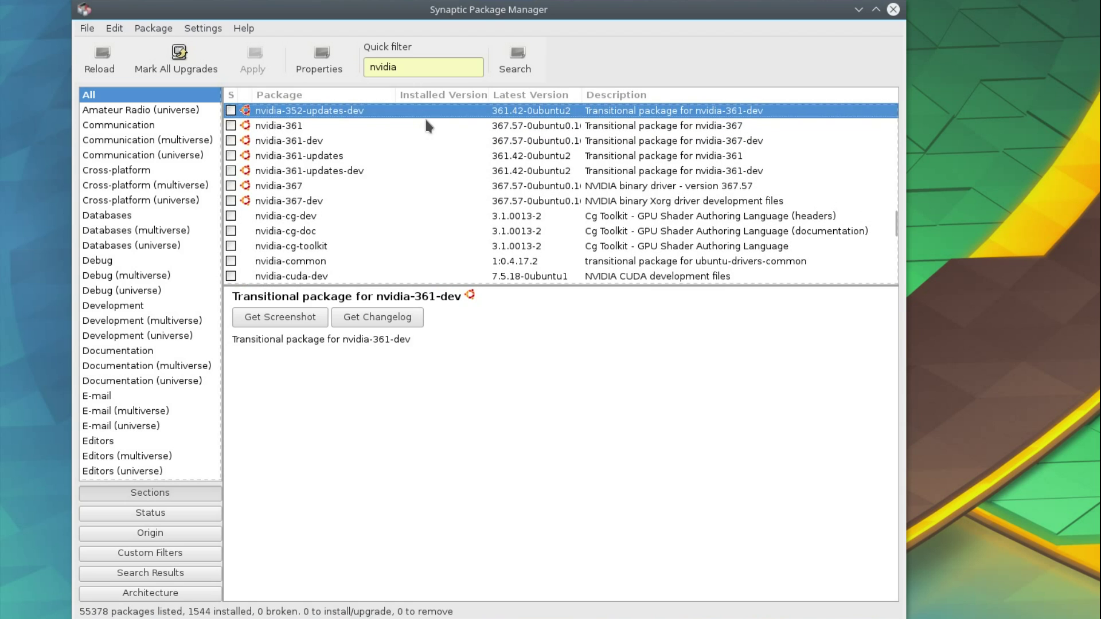
{"action": "key", "text": "Down"}
{"action": "key", "text": "Down"}
{"action": "key", "text": "Down"}
{"action": "key", "text": "Down"}
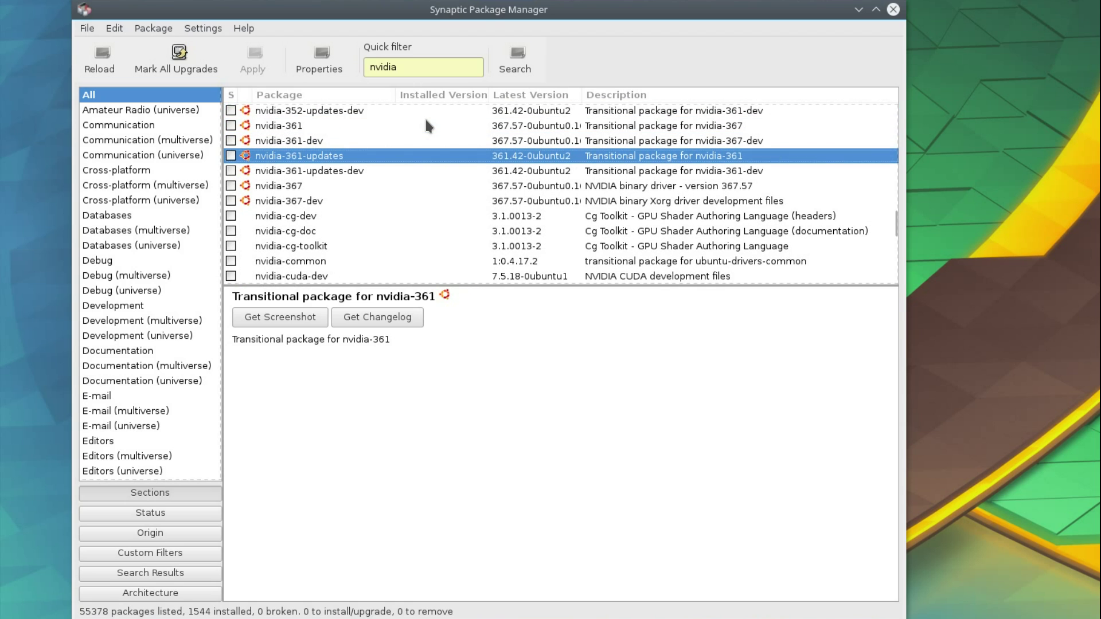
{"action": "key", "text": "Down"}
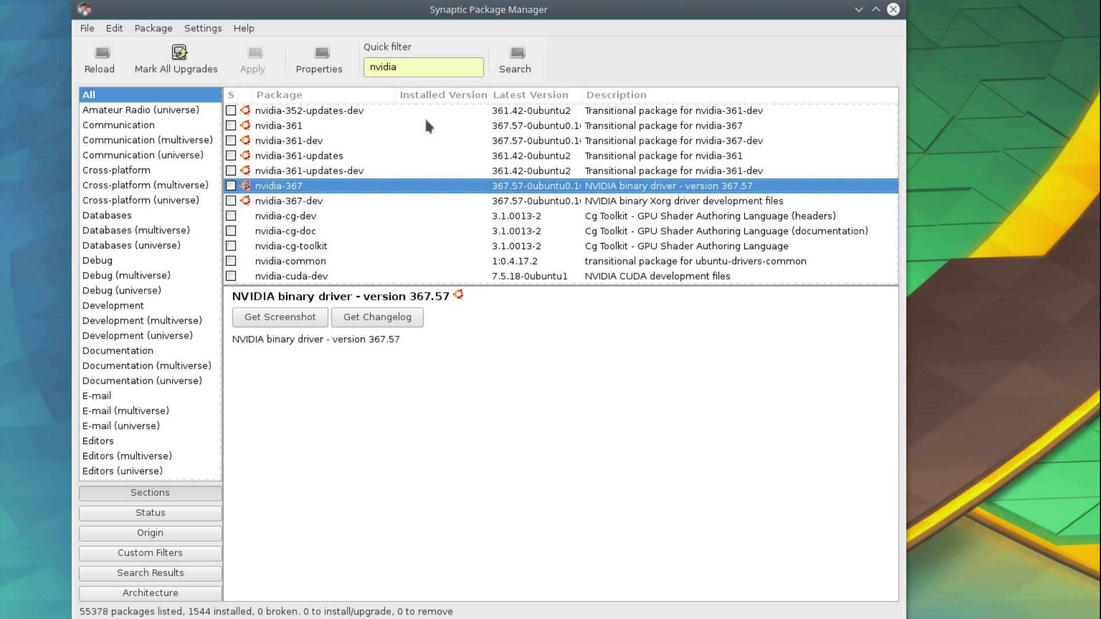
Step: Mark nvidia-367 for installation, review its required changes, then cancel
{"action": "right_click", "coordinate": [331, 187]}
{"action": "left_click", "coordinate": [379, 213]}
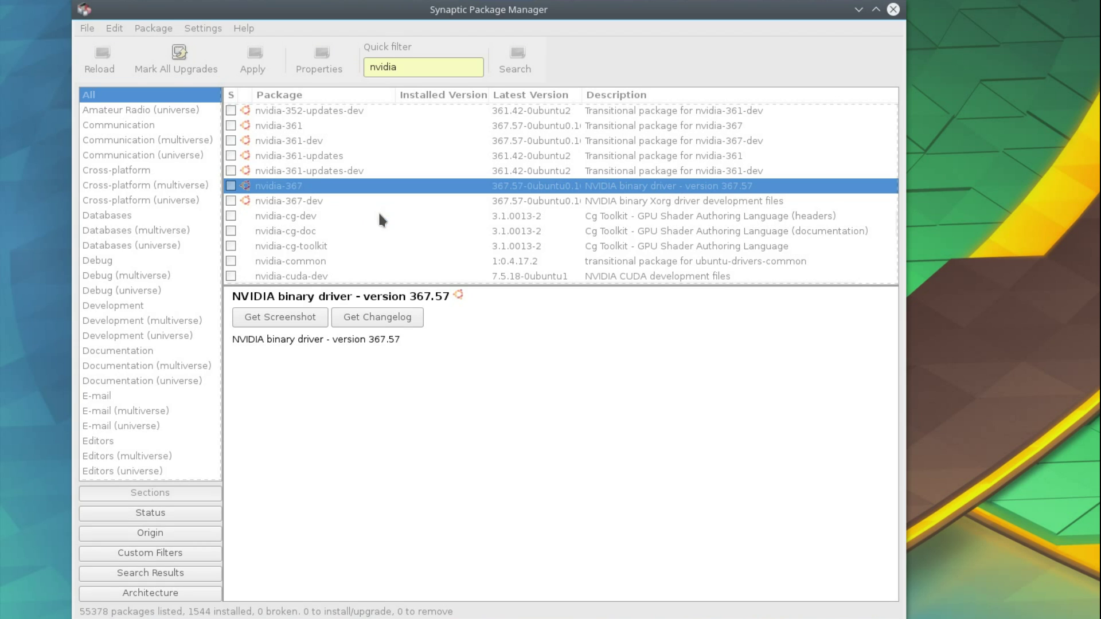
{"action": "scroll", "coordinate": [453, 346], "scroll_direction": "down", "scroll_amount": 5}
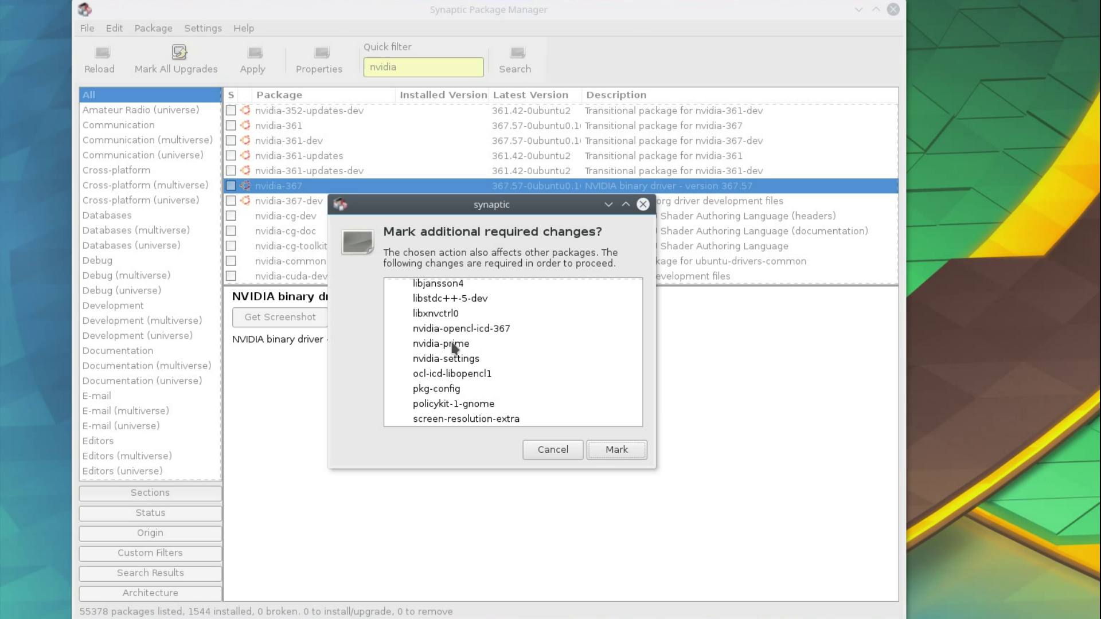
{"action": "left_click", "coordinate": [464, 361]}
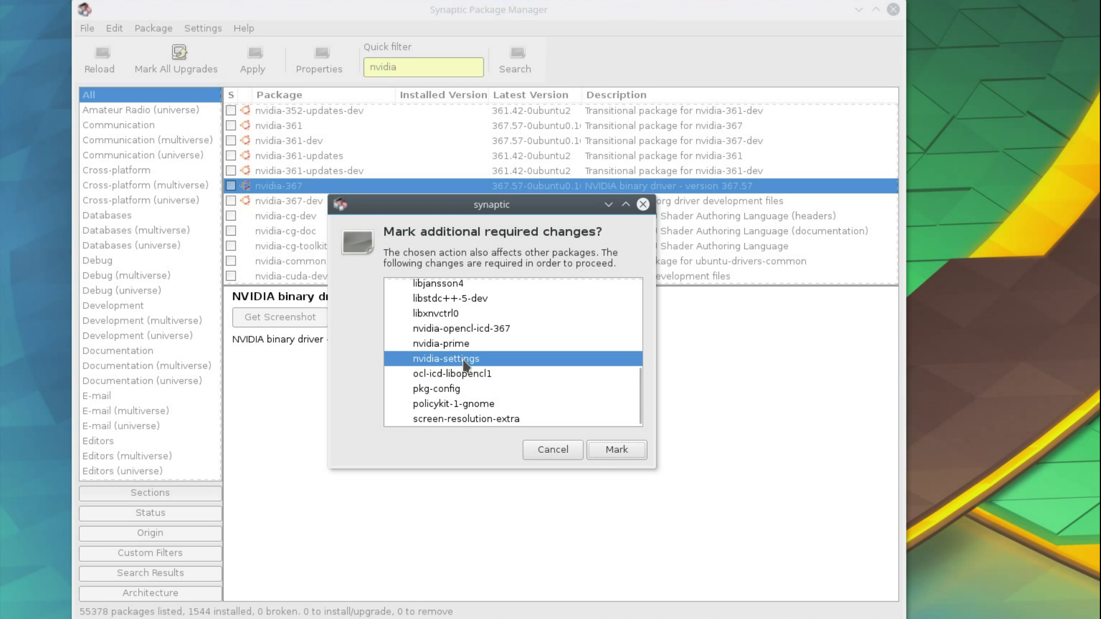
{"action": "scroll", "coordinate": [453, 372], "scroll_direction": "up", "scroll_amount": 3}
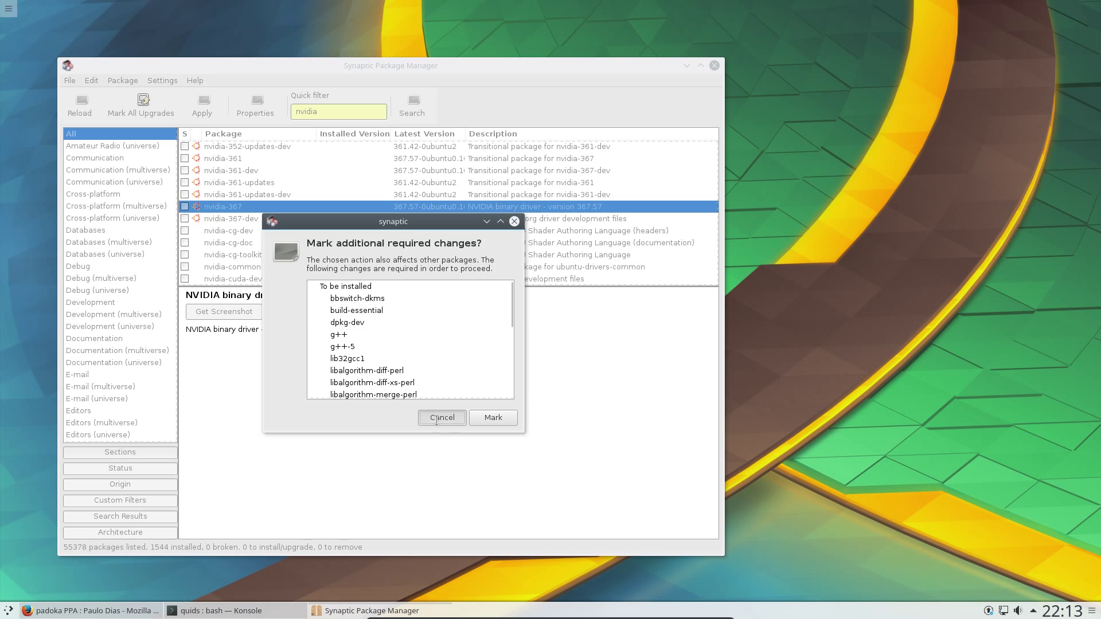
{"action": "left_click", "coordinate": [442, 418]}
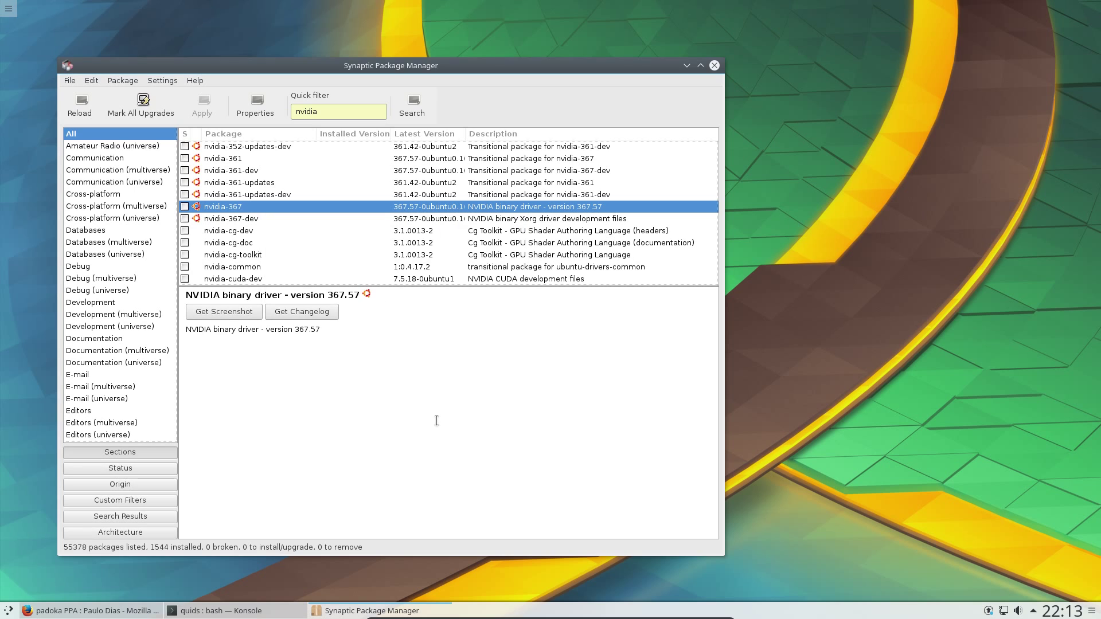
Step: Maximize Firefox, look through the Proprietary GPU Drivers PPA packages, then return to the padoka PPA page top
{"action": "left_click", "coordinate": [110, 612]}
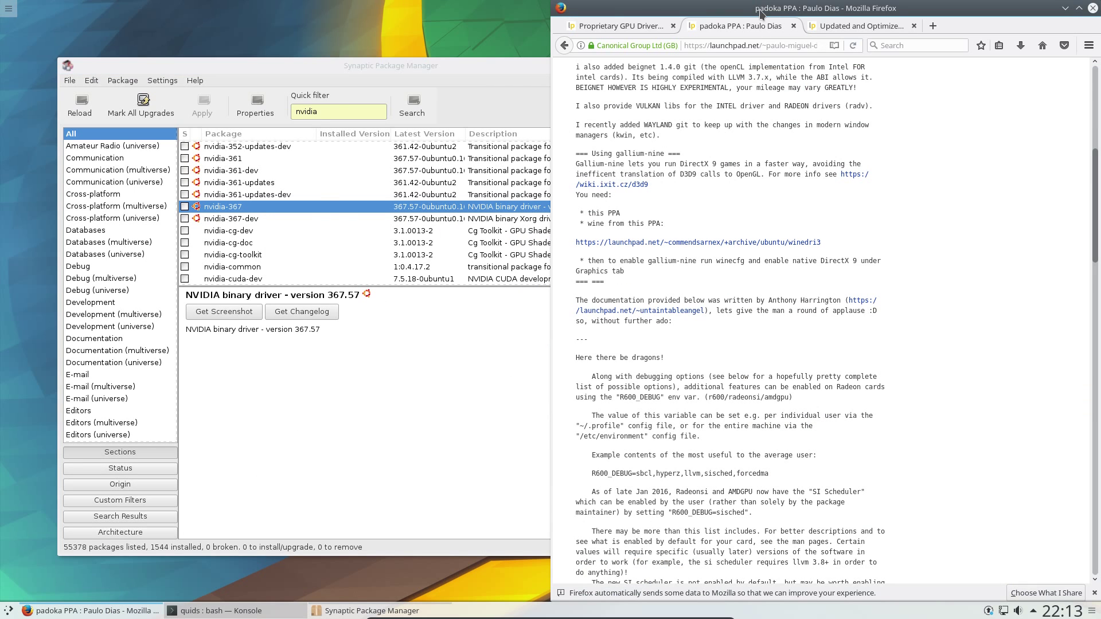
{"action": "double_click", "coordinate": [760, 13]}
{"action": "scroll", "coordinate": [290, 321], "scroll_direction": "up", "scroll_amount": 5}
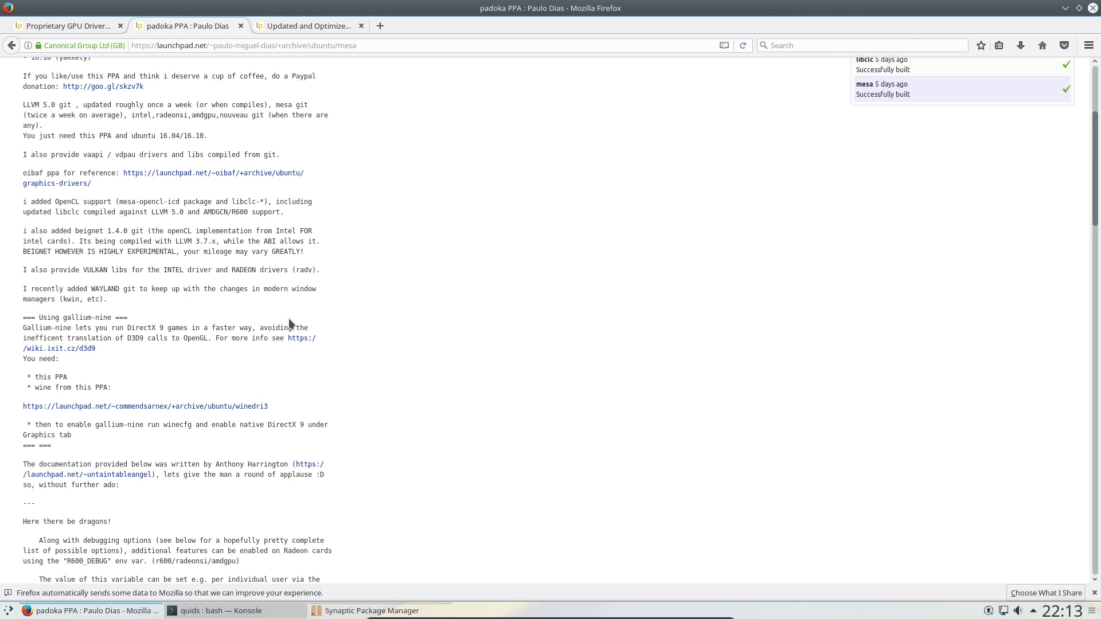
{"action": "scroll", "coordinate": [289, 324], "scroll_direction": "up", "scroll_amount": 3}
{"action": "left_click", "coordinate": [69, 26]}
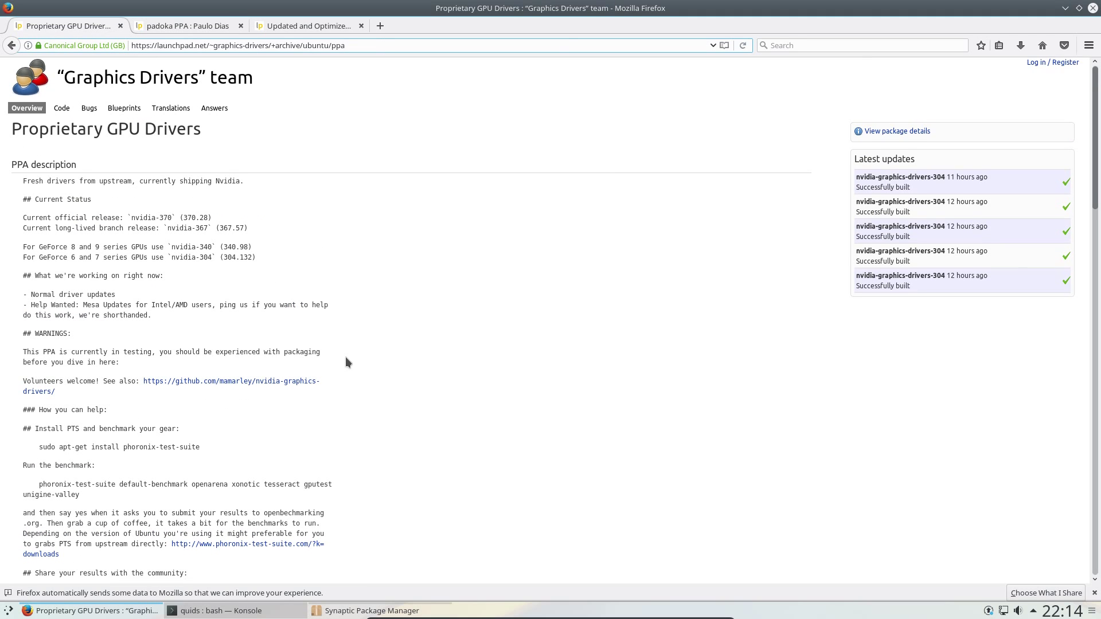
{"action": "scroll", "coordinate": [346, 358], "scroll_direction": "down", "scroll_amount": 10}
{"action": "scroll", "coordinate": [345, 364], "scroll_direction": "down", "scroll_amount": 3}
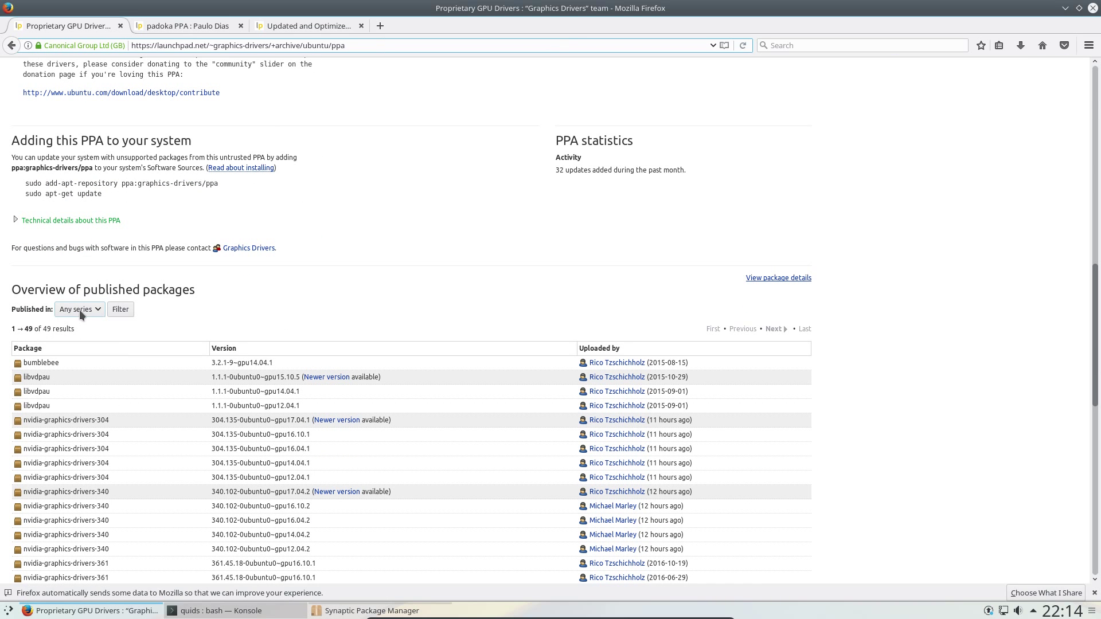
{"action": "left_click", "coordinate": [211, 27]}
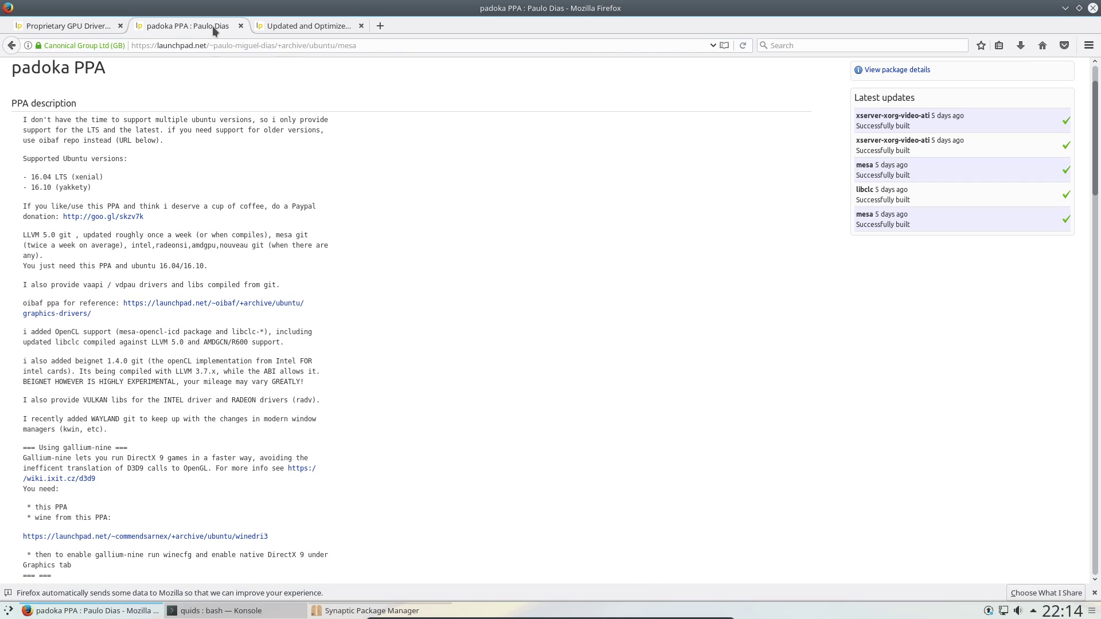
{"action": "scroll", "coordinate": [282, 332], "scroll_direction": "up", "scroll_amount": 2}
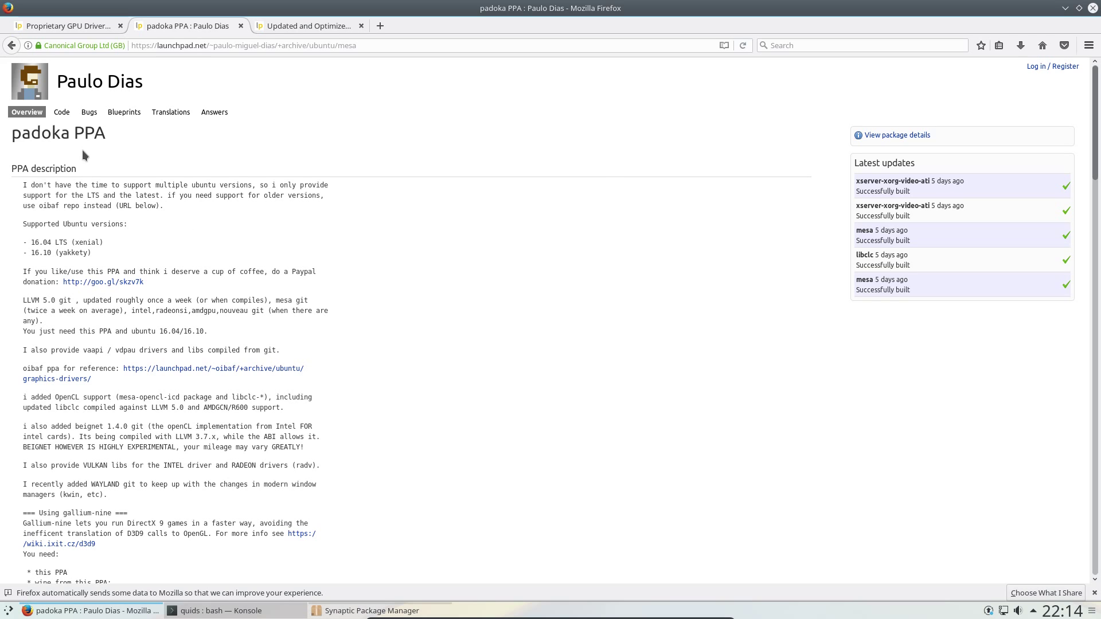
Step: Open the oibaf Open Graphics Drivers PPA page and select its add-apt-repository command
{"action": "left_click", "coordinate": [331, 27]}
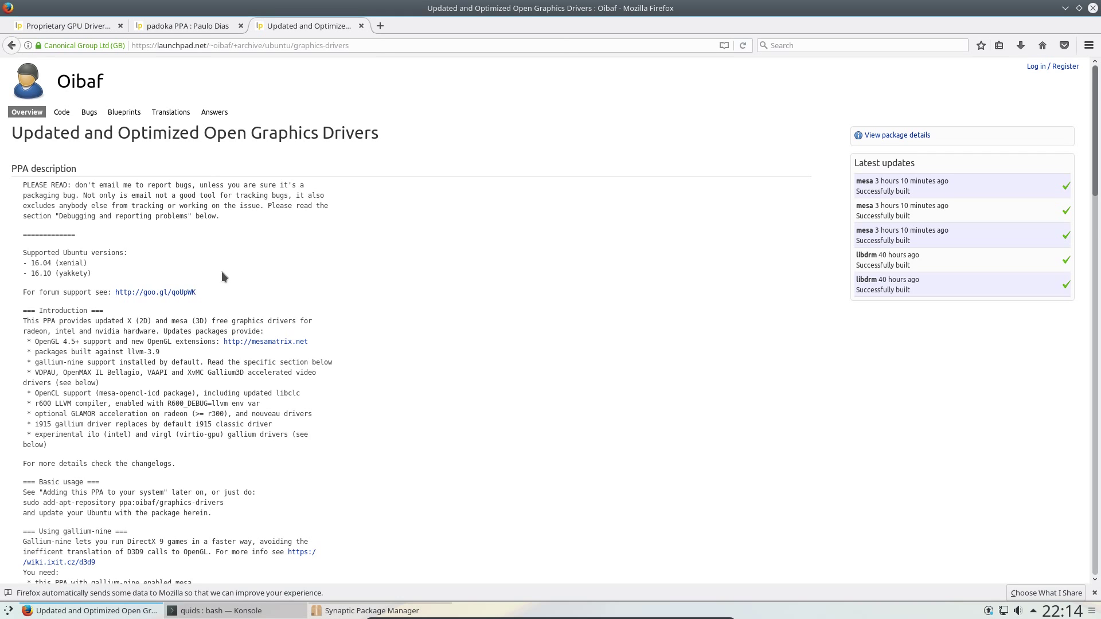
{"action": "scroll", "coordinate": [224, 281], "scroll_direction": "down", "scroll_amount": 4}
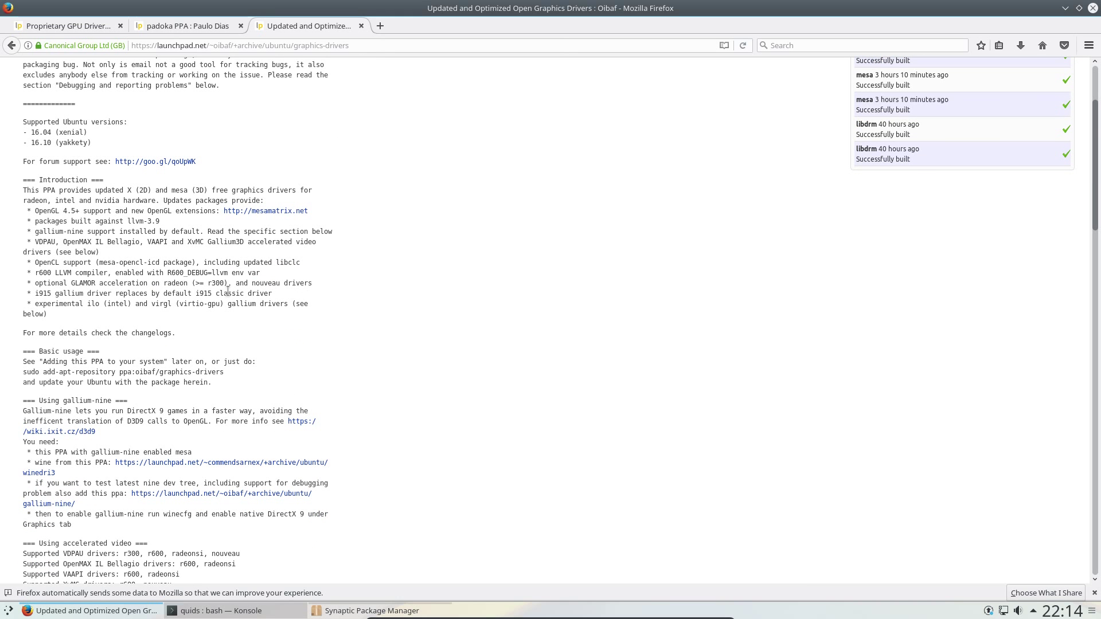
{"action": "scroll", "coordinate": [227, 305], "scroll_direction": "down", "scroll_amount": 15}
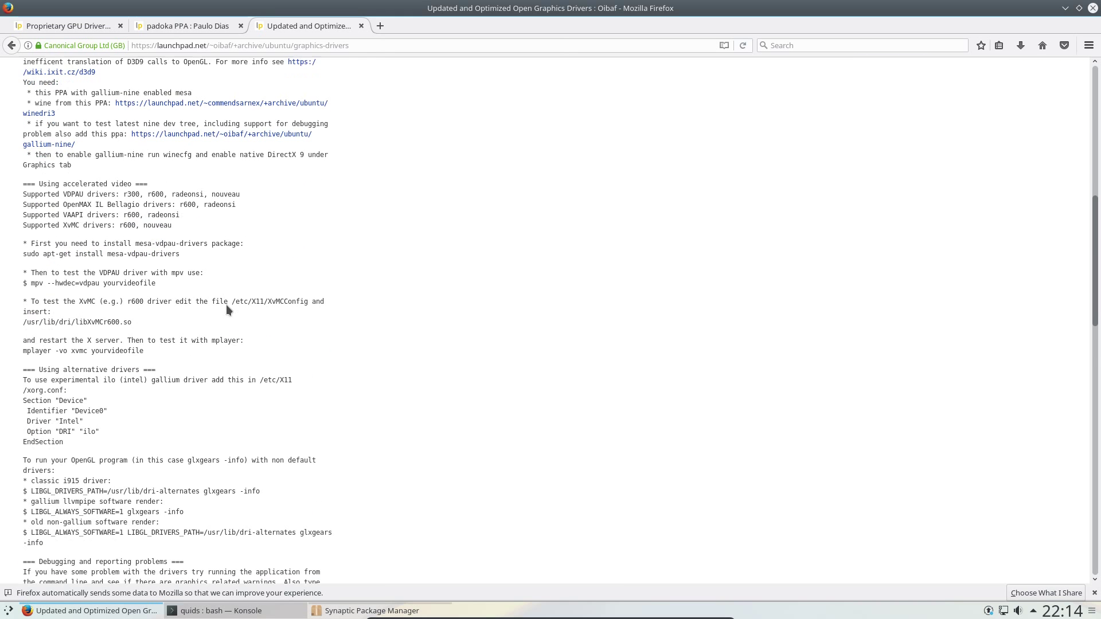
{"action": "scroll", "coordinate": [226, 308], "scroll_direction": "down", "scroll_amount": 15}
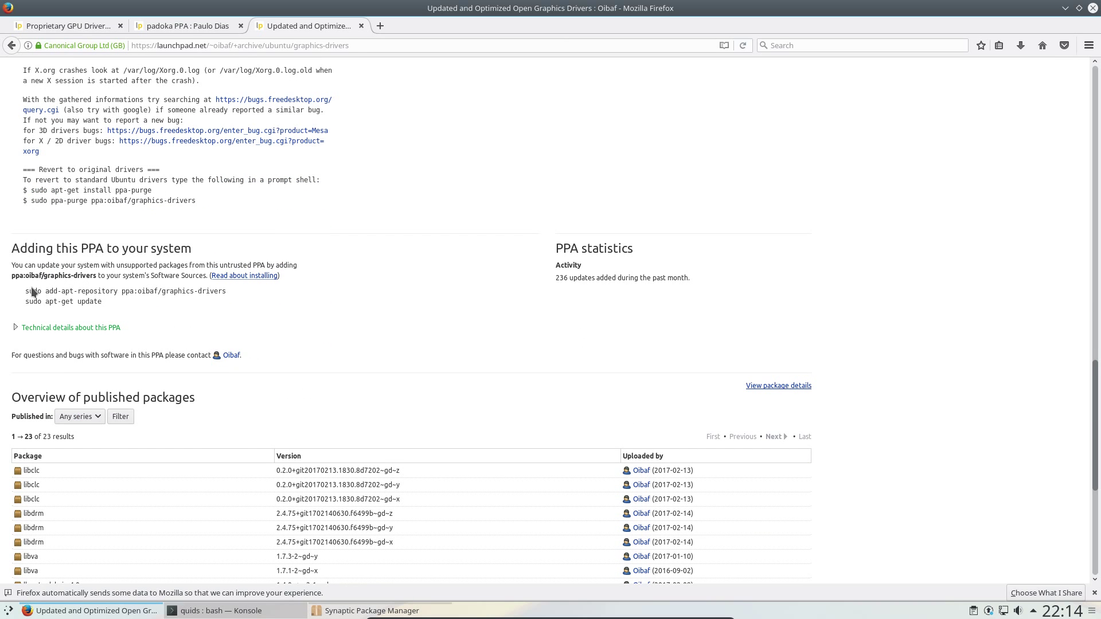
{"action": "left_click_drag", "start_coordinate": [23, 290], "coordinate": [230, 292]}
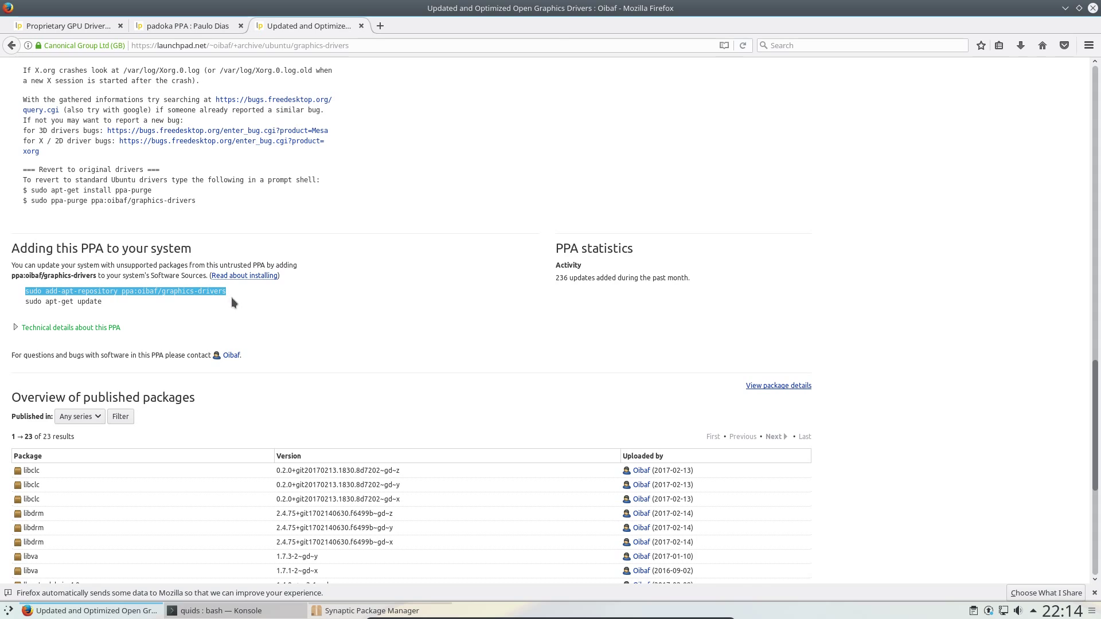
Step: Filter published packages to the Xenial series and scroll through the 10 results, including mesa
{"action": "left_click", "coordinate": [104, 300]}
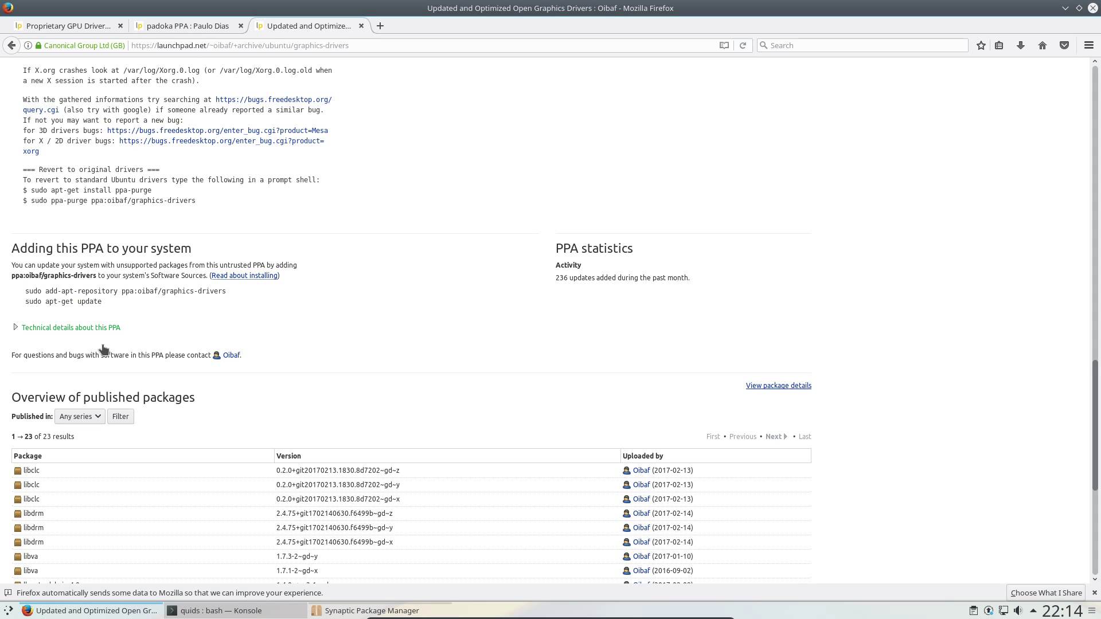
{"action": "left_click", "coordinate": [76, 415]}
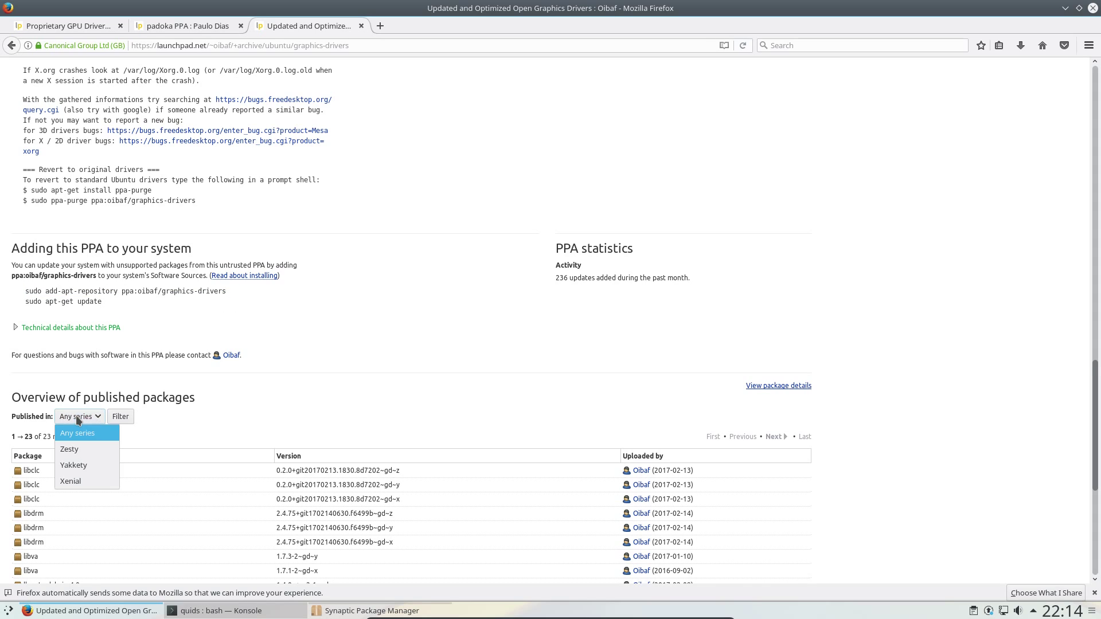
{"action": "left_click", "coordinate": [85, 478]}
{"action": "left_click", "coordinate": [120, 416]}
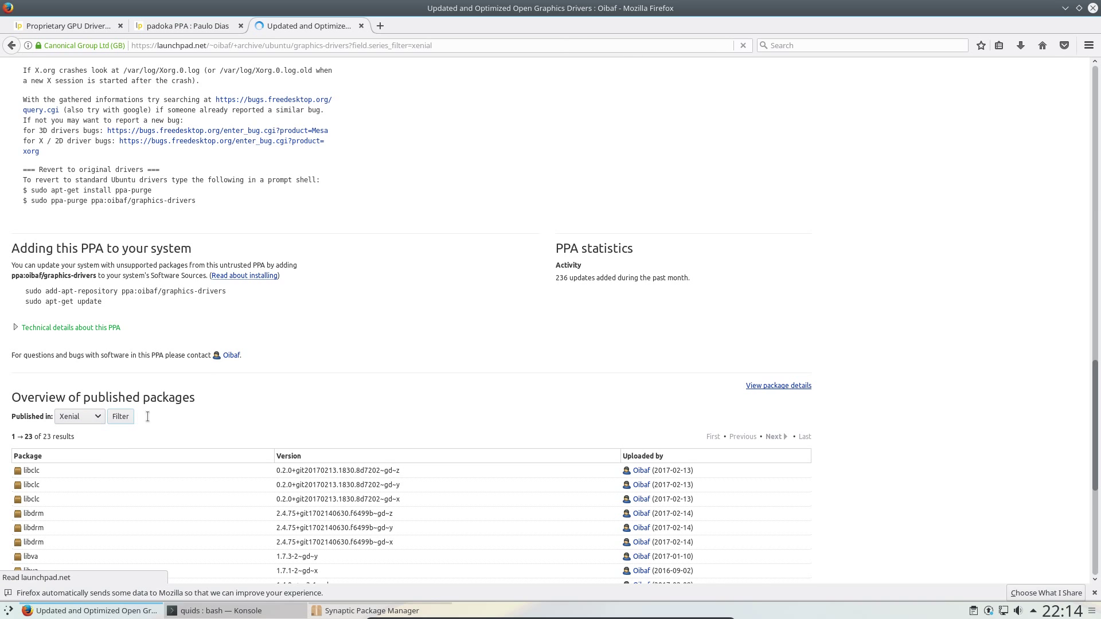
{"action": "scroll", "coordinate": [427, 424], "scroll_direction": "down", "scroll_amount": 5}
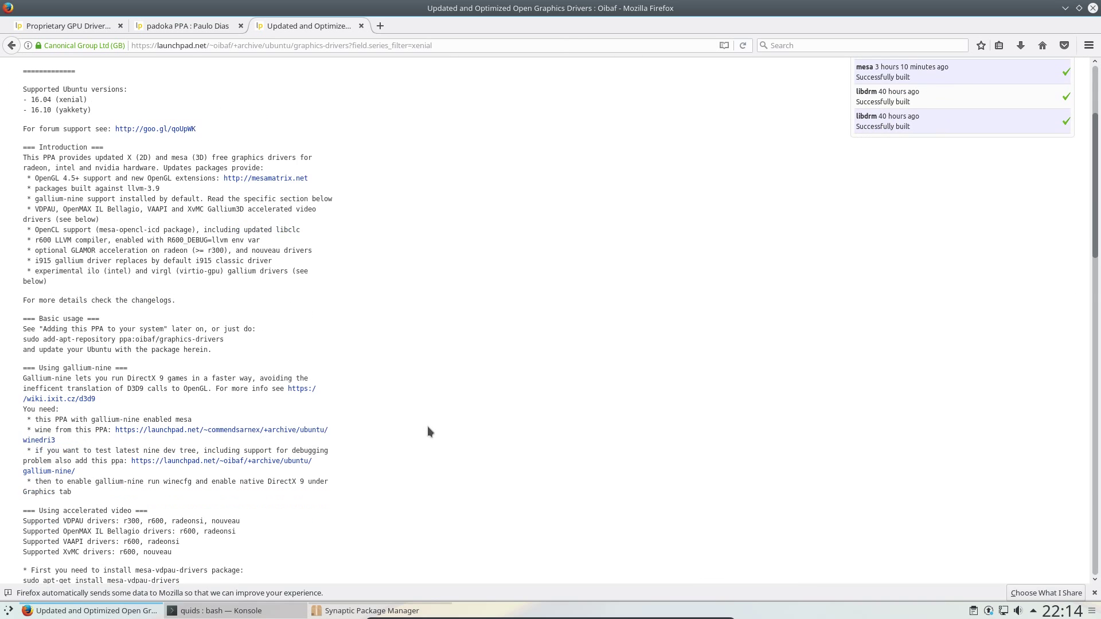
{"action": "scroll", "coordinate": [427, 431], "scroll_direction": "down", "scroll_amount": 10}
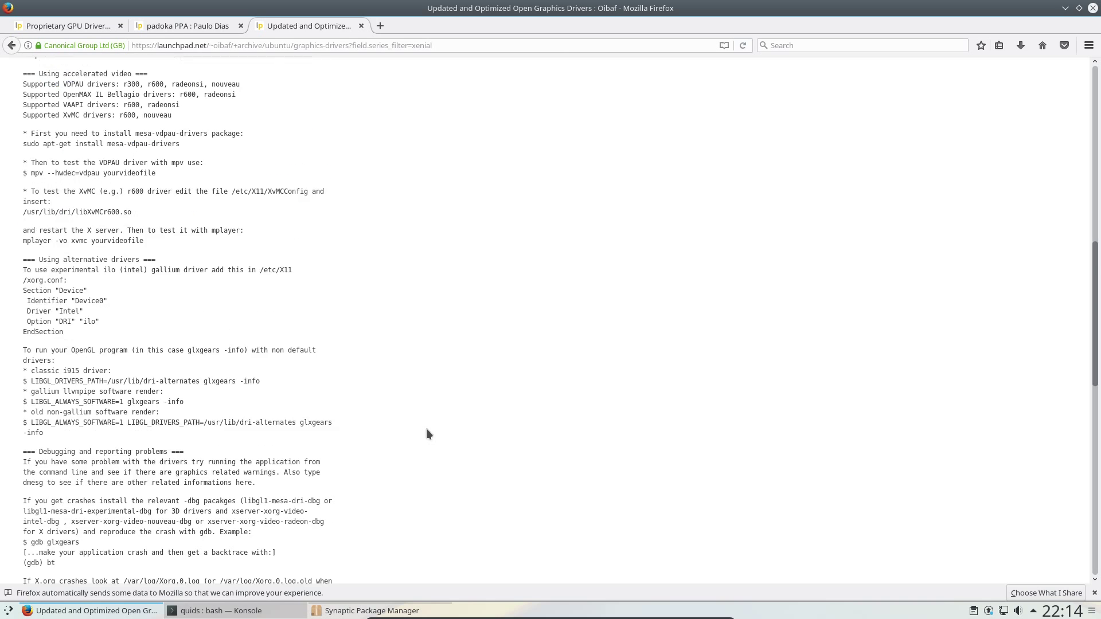
{"action": "scroll", "coordinate": [426, 434], "scroll_direction": "down", "scroll_amount": 11}
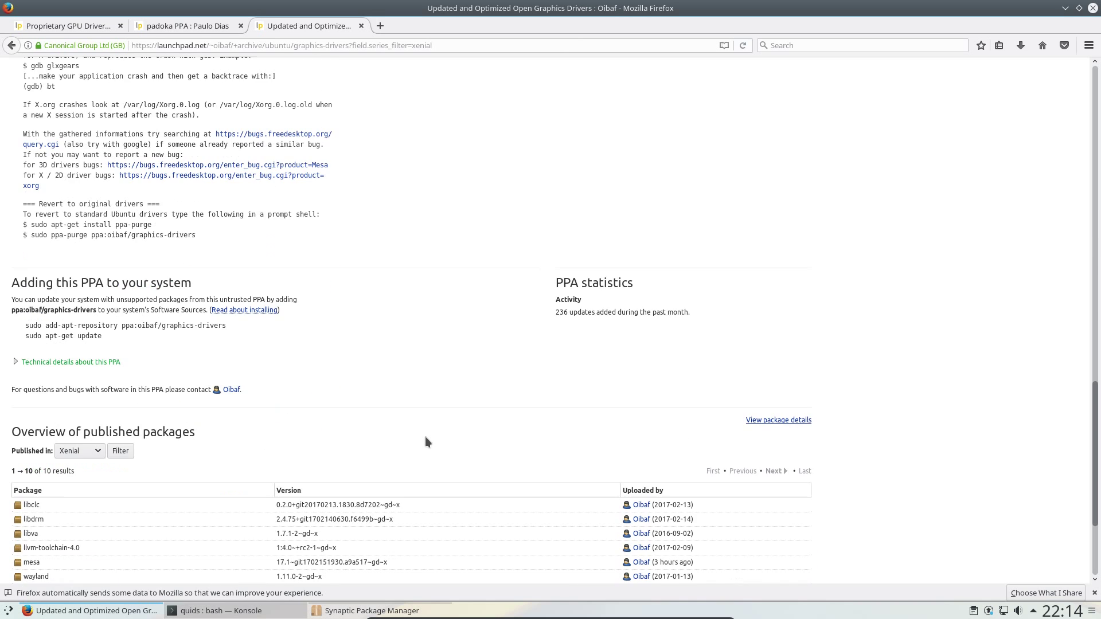
{"action": "scroll", "coordinate": [426, 441], "scroll_direction": "down", "scroll_amount": 4}
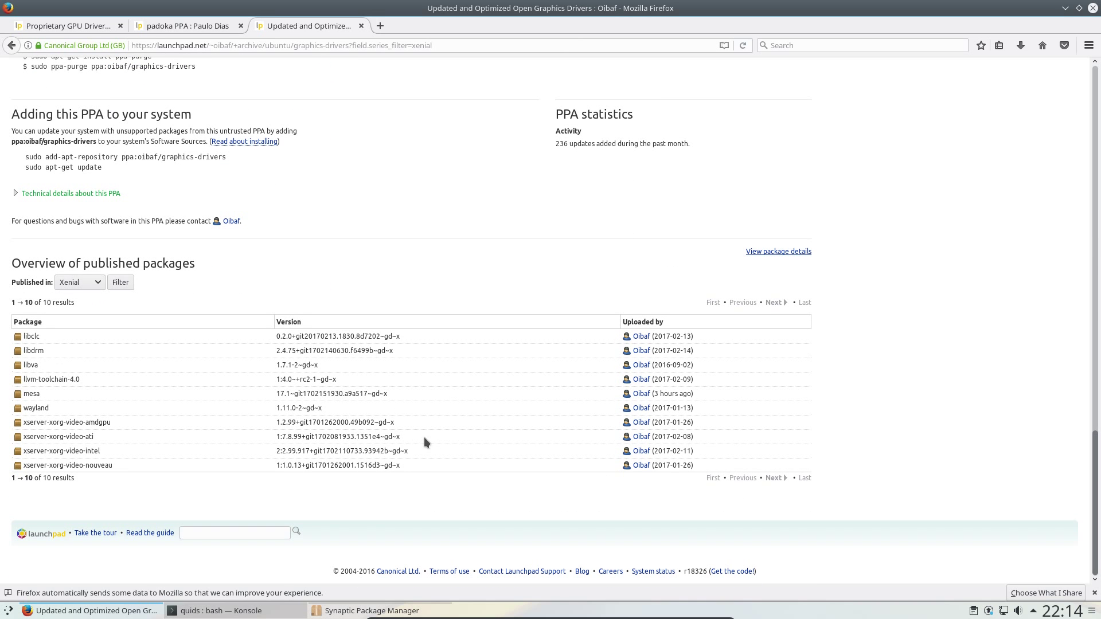
Step: Minimize Firefox, find hunspell-en-gb via 'hun' in Synaptic, mark it and apply the install
{"action": "left_click", "coordinate": [1065, 8]}
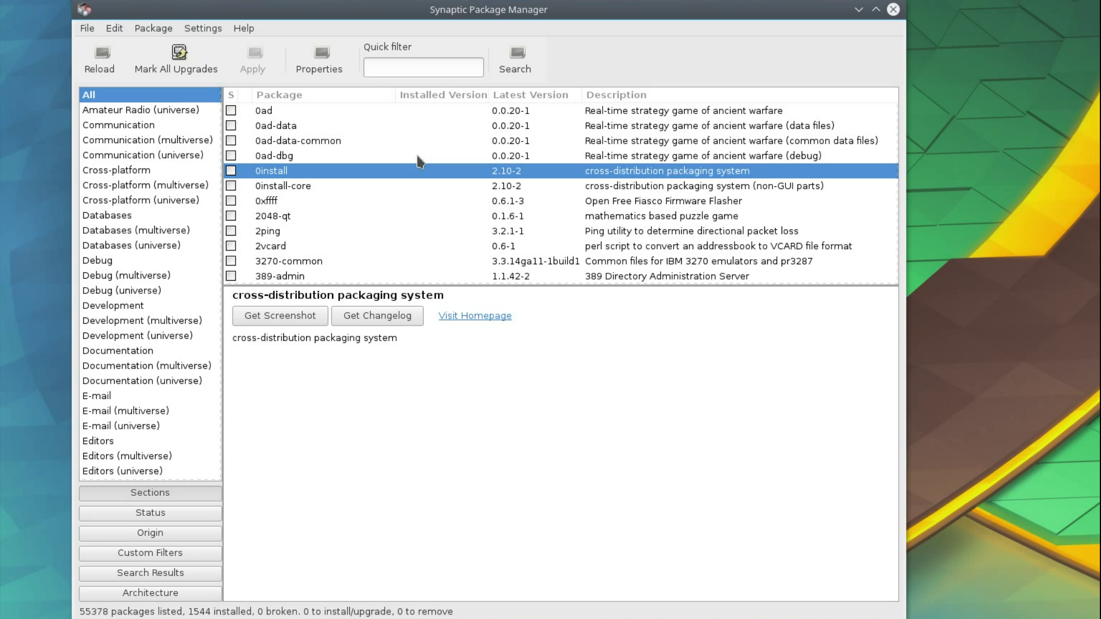
{"action": "type", "text": "hun"}
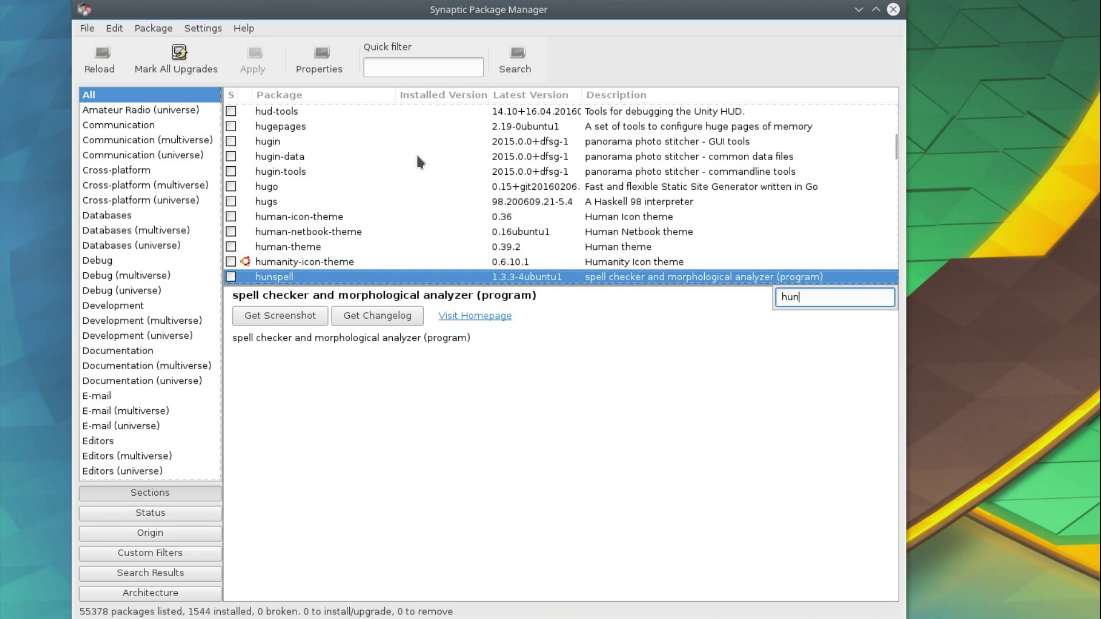
{"action": "key", "text": "Down"}
{"action": "key", "text": "Down"}
{"action": "key", "text": "Down"}
{"action": "key", "text": "Down"}
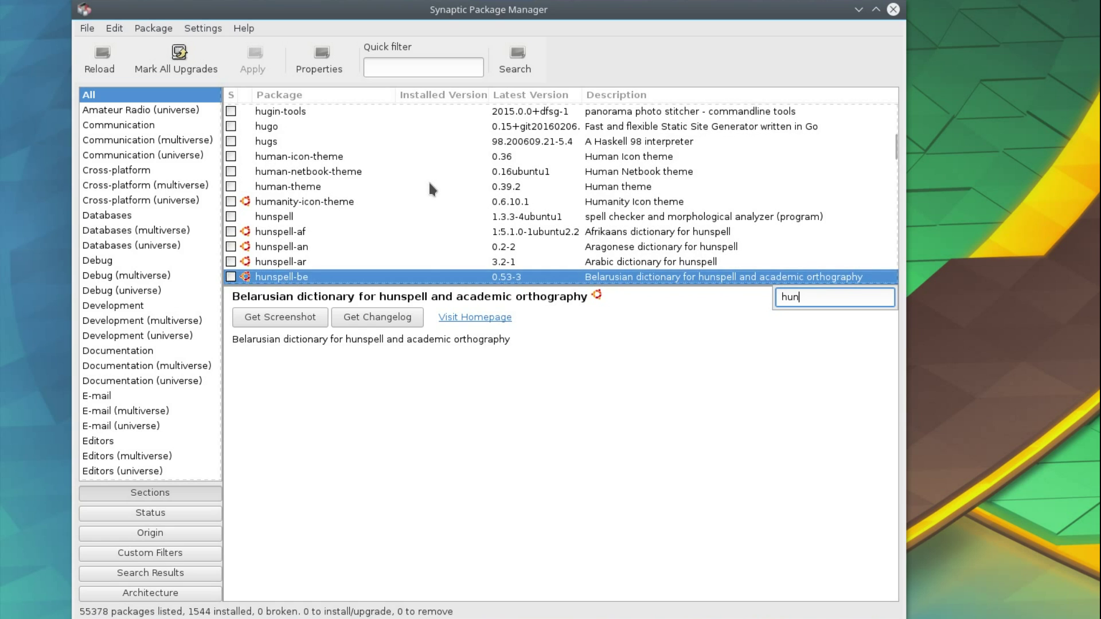
{"action": "key", "text": "Down"}
{"action": "key", "text": "Down"}
{"action": "key", "text": "Down"}
{"action": "key", "text": "Down"}
{"action": "key", "text": "Down"}
{"action": "key", "text": "Down"}
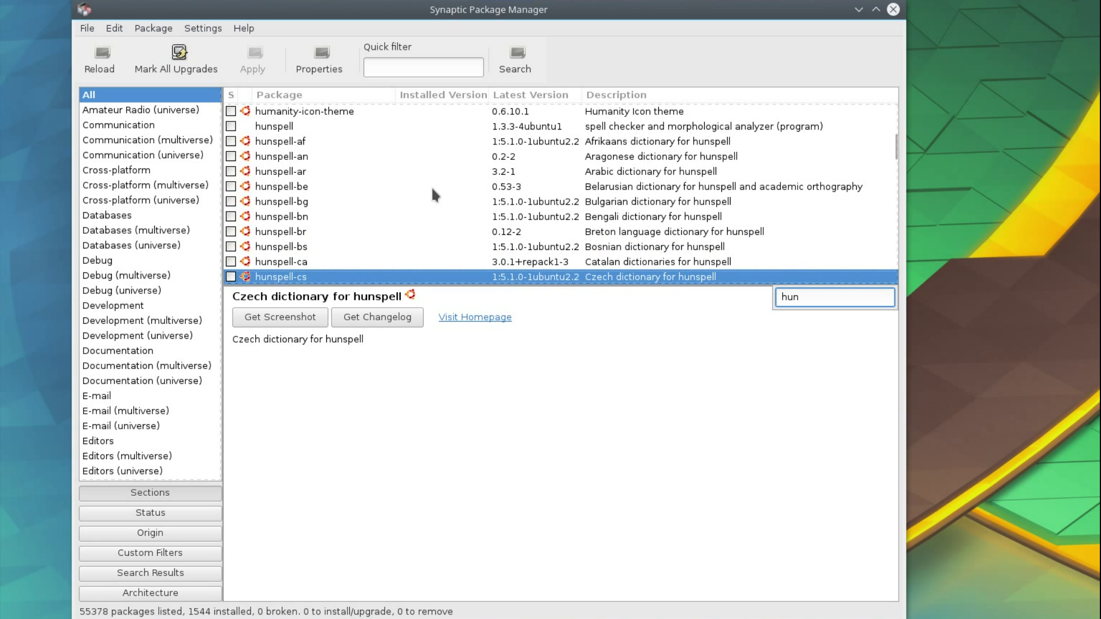
{"action": "key", "text": "Down"}
{"action": "key", "text": "Down"}
{"action": "key", "text": "Down"}
{"action": "key", "text": "Down"}
{"action": "key", "text": "Down"}
{"action": "key", "text": "Down"}
{"action": "key", "text": "Down"}
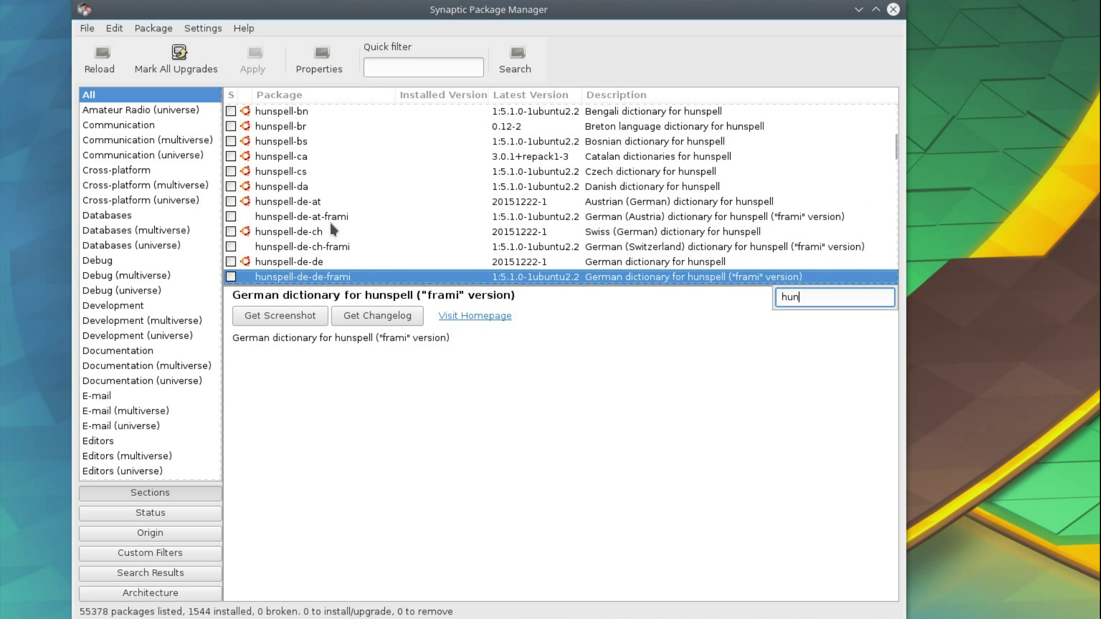
{"action": "key", "text": "Down"}
{"action": "key", "text": "Down"}
{"action": "key", "text": "Down"}
{"action": "key", "text": "Down"}
{"action": "key", "text": "Down"}
{"action": "key", "text": "Down"}
{"action": "key", "text": "Down"}
{"action": "key", "text": "Down"}
{"action": "key", "text": "Down"}
{"action": "key", "text": "Down"}
{"action": "key", "text": "Down"}
{"action": "key", "text": "Down"}
{"action": "key", "text": "Down"}
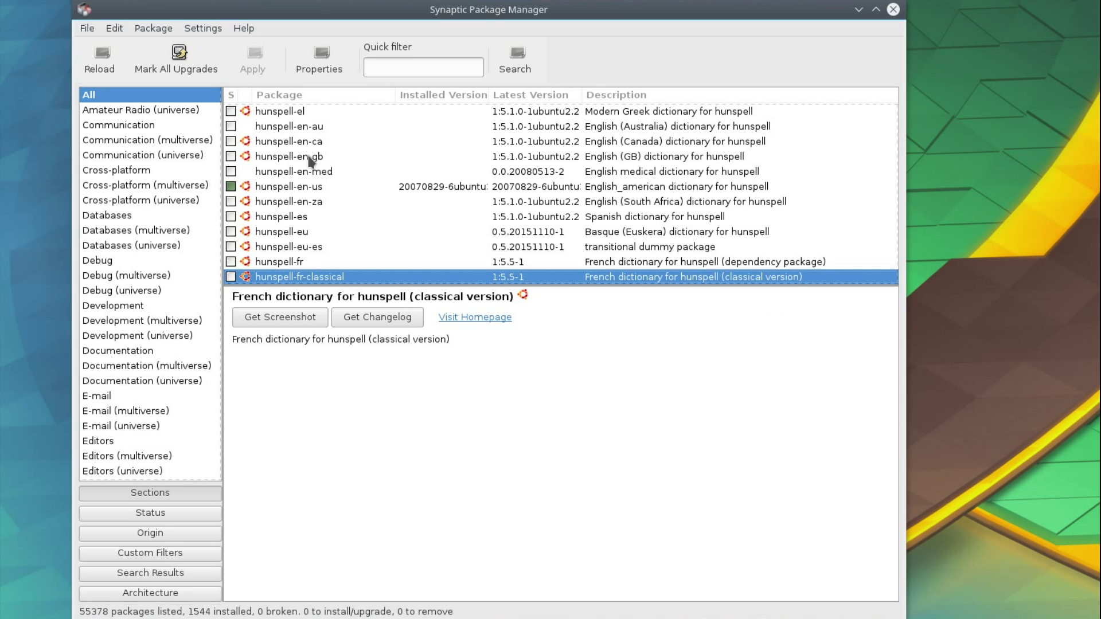
{"action": "left_click", "coordinate": [231, 156]}
{"action": "key", "text": "ctrl+p"}
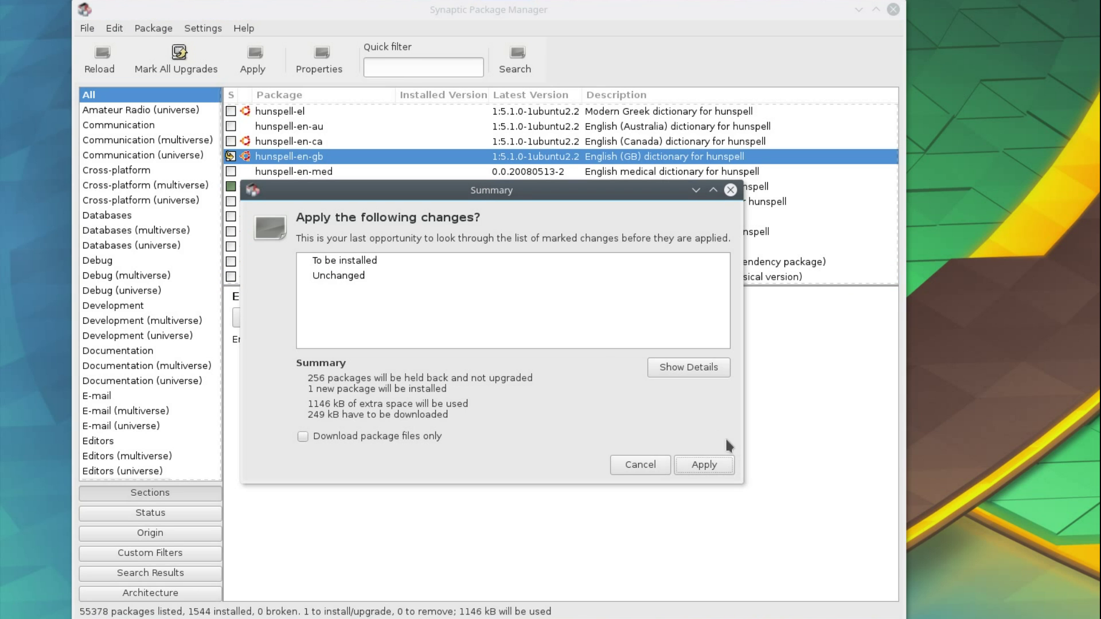
{"action": "left_click", "coordinate": [707, 465]}
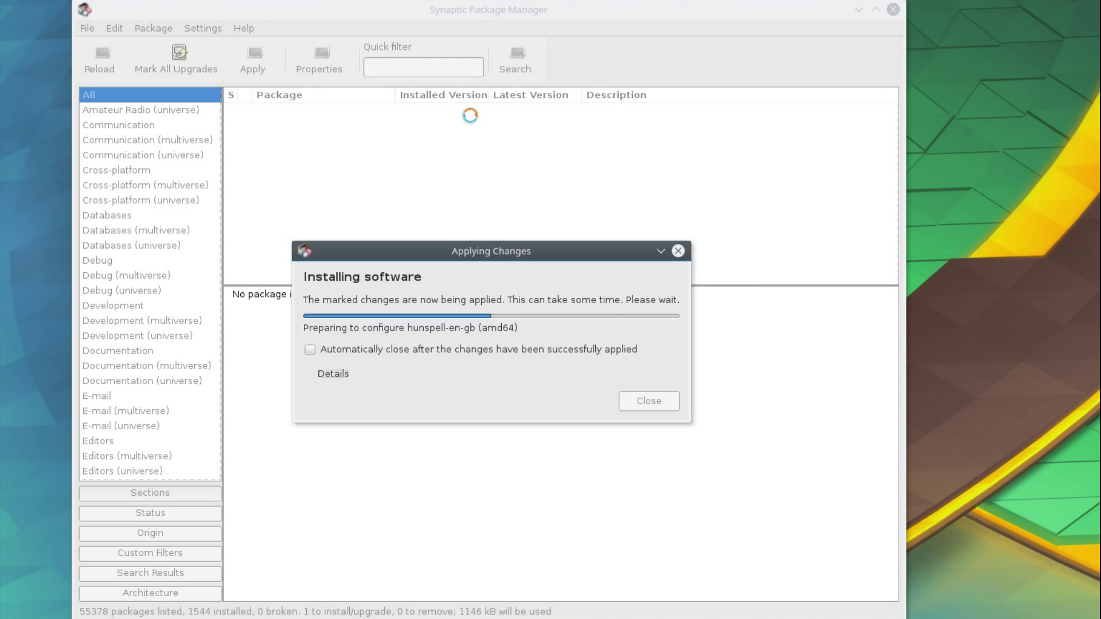
Step: Filter Synaptic for 'libre', mark libreoffice for installation and accept its extra required packages
{"action": "type", "text": "libreoffice"}
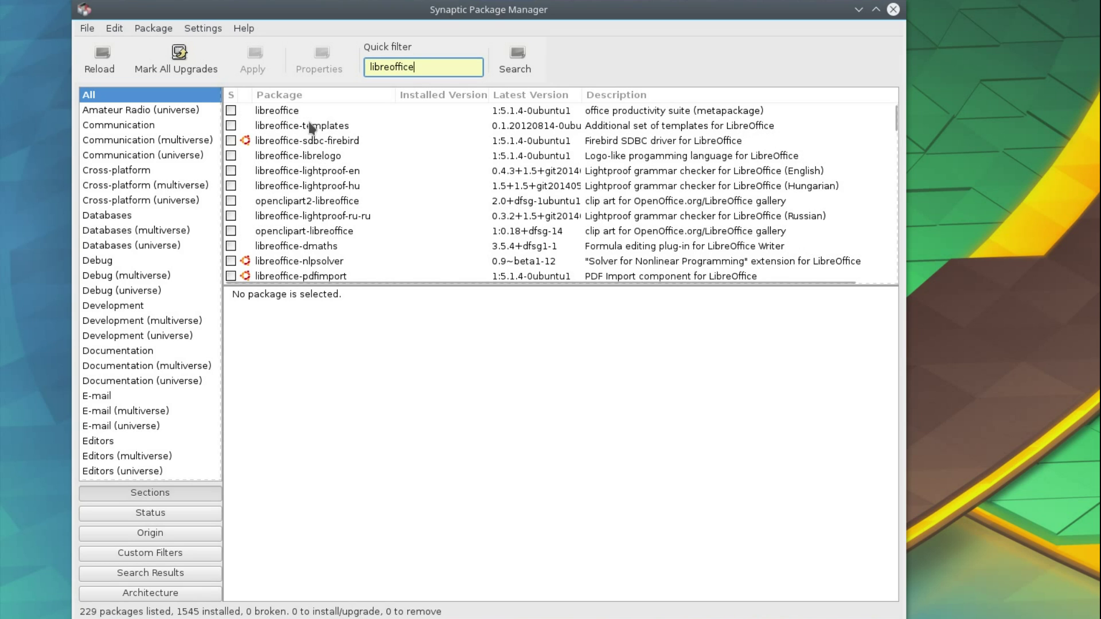
{"action": "left_click", "coordinate": [302, 111]}
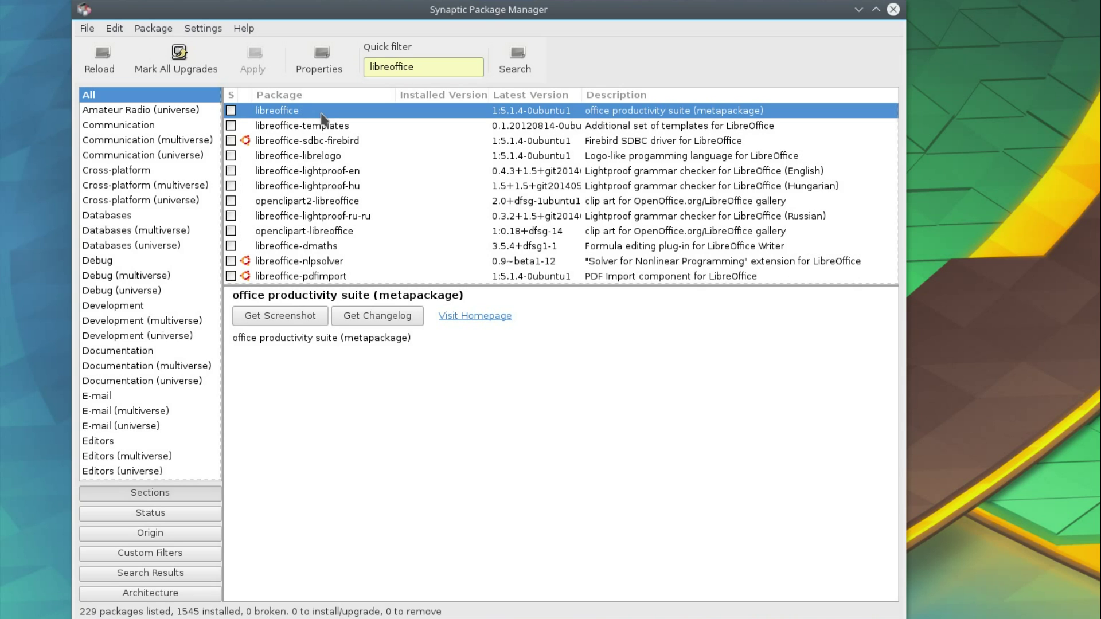
{"action": "left_click", "coordinate": [231, 110]}
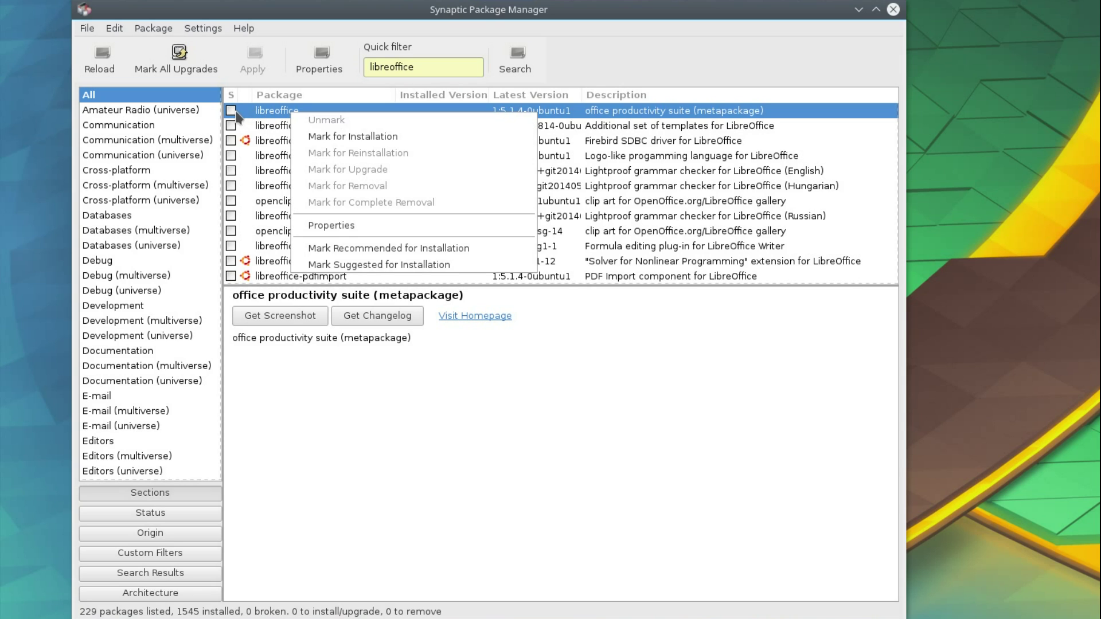
{"action": "left_click", "coordinate": [353, 136]}
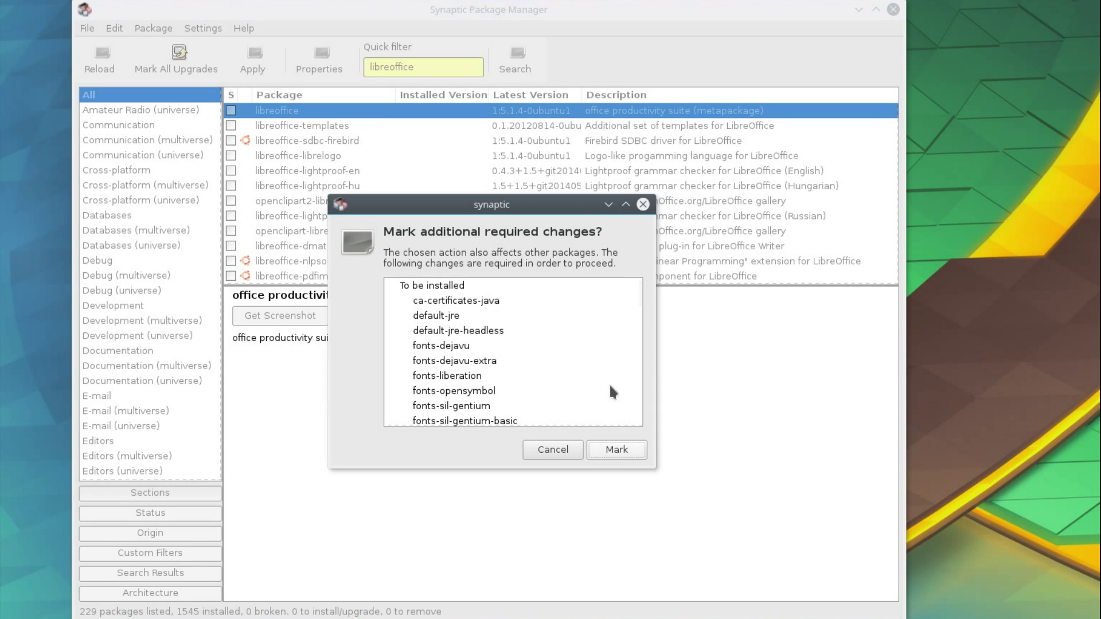
{"action": "left_click", "coordinate": [628, 448]}
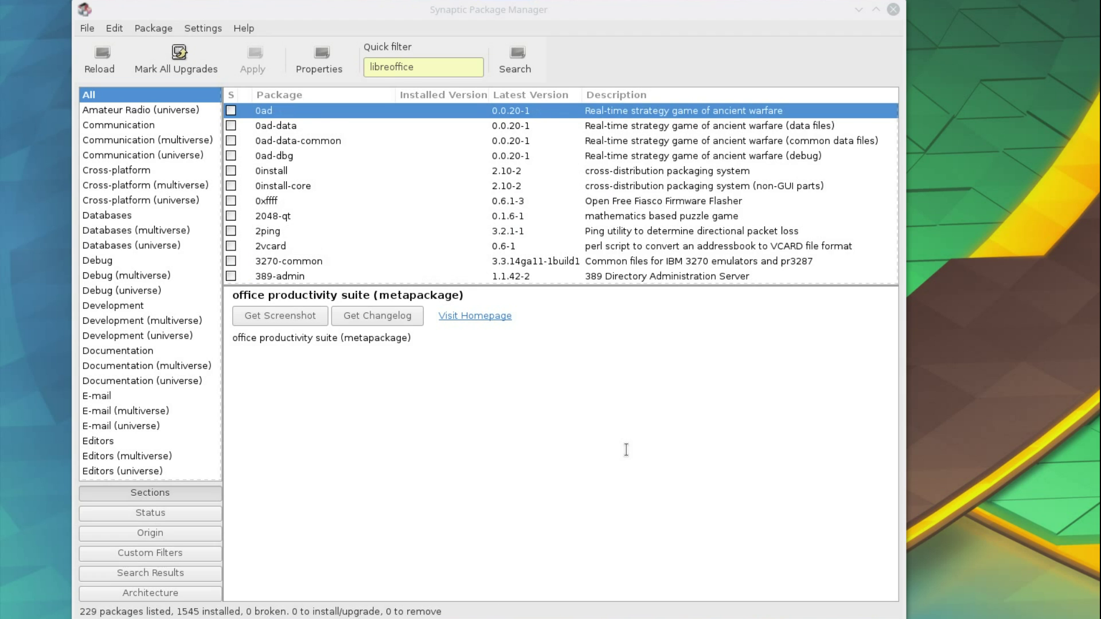
{"action": "scroll", "coordinate": [570, 211], "scroll_direction": "down", "scroll_amount": 1}
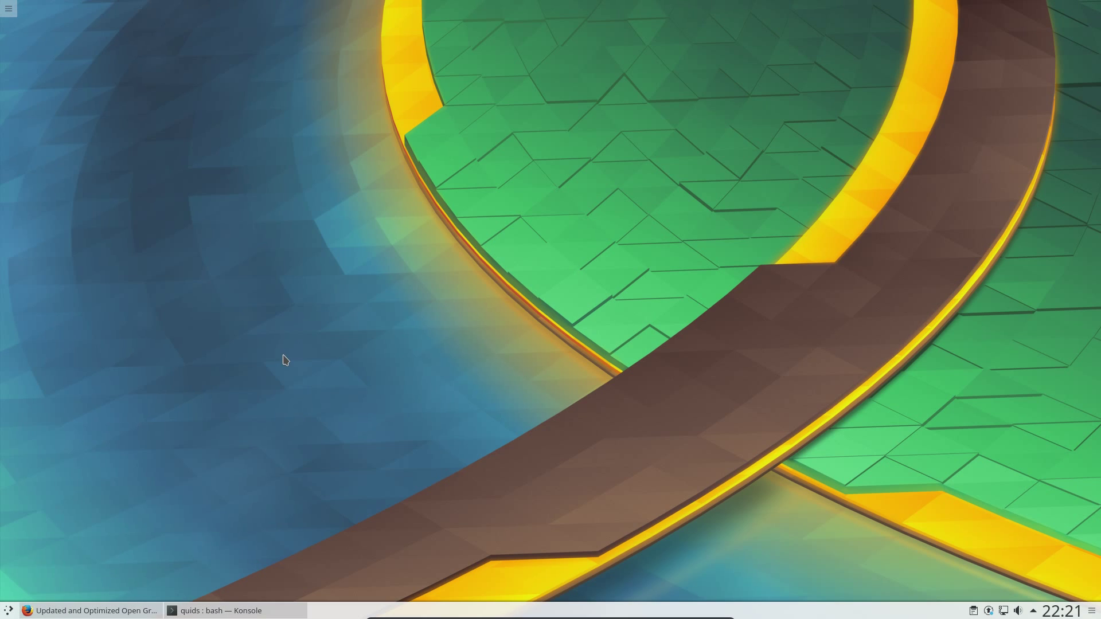
Step: Launch Discover from the launcher with 'dis' and open its Applications category
{"action": "left_click", "coordinate": [8, 610]}
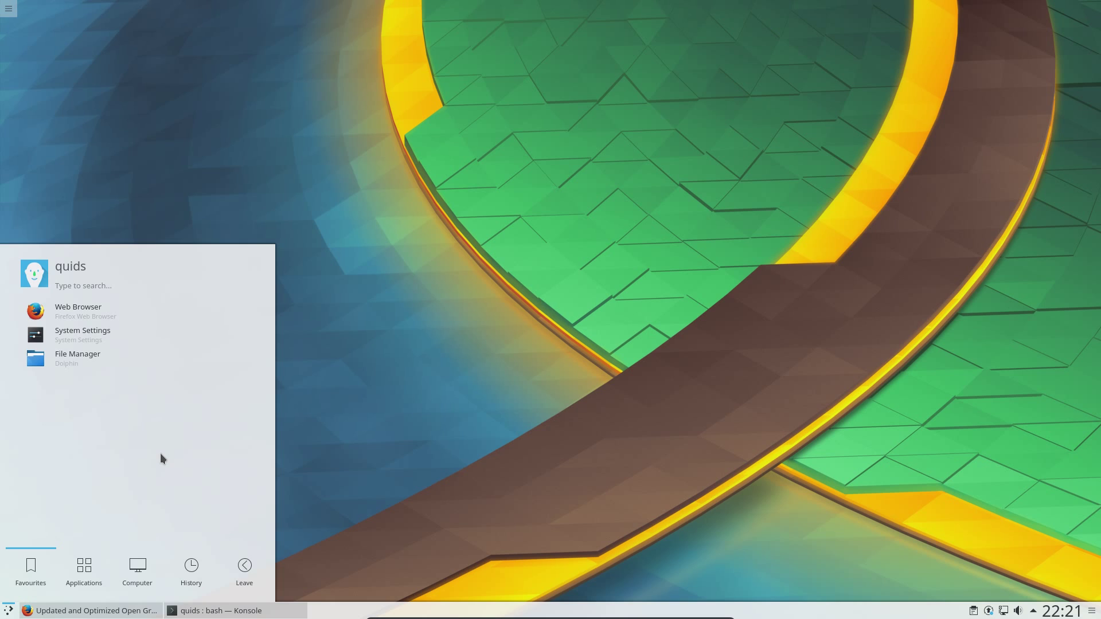
{"action": "type", "text": "di"}
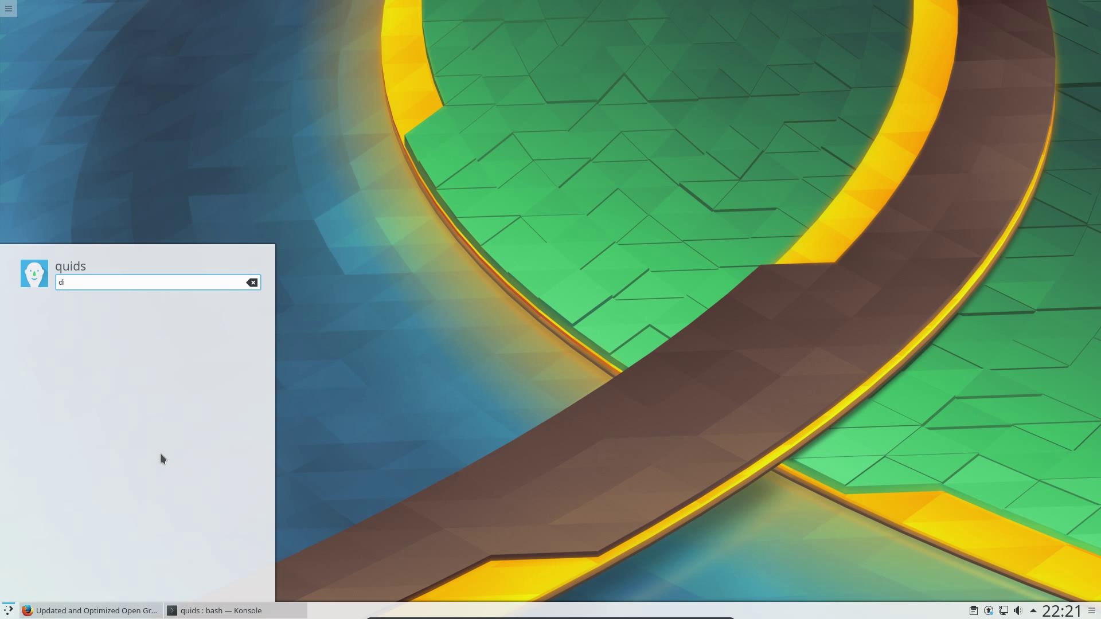
{"action": "type", "text": "s"}
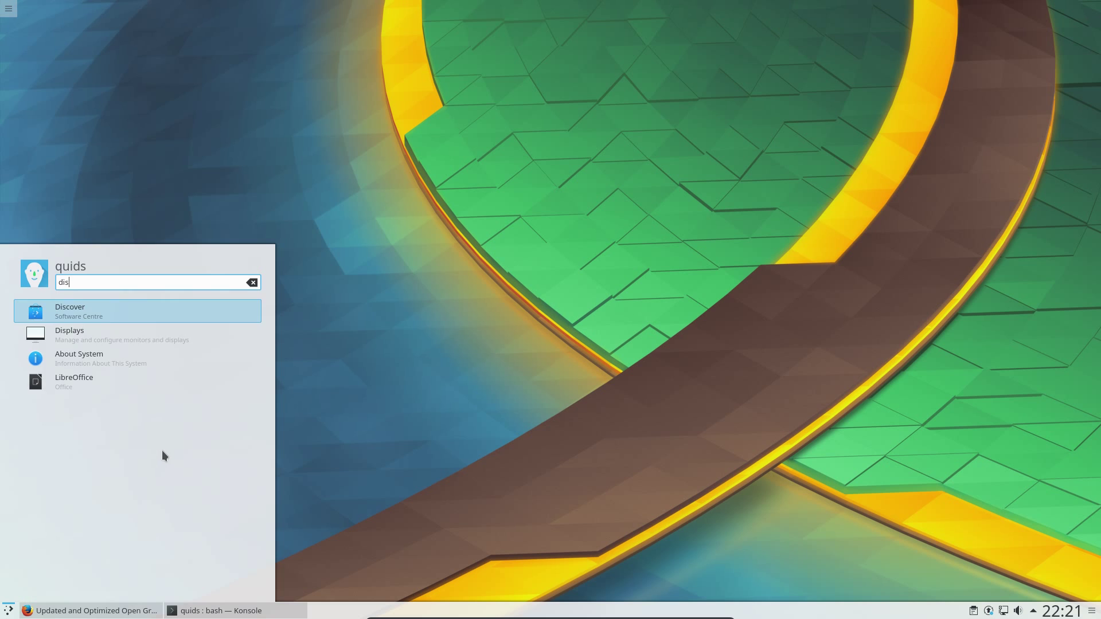
{"action": "left_click", "coordinate": [67, 311]}
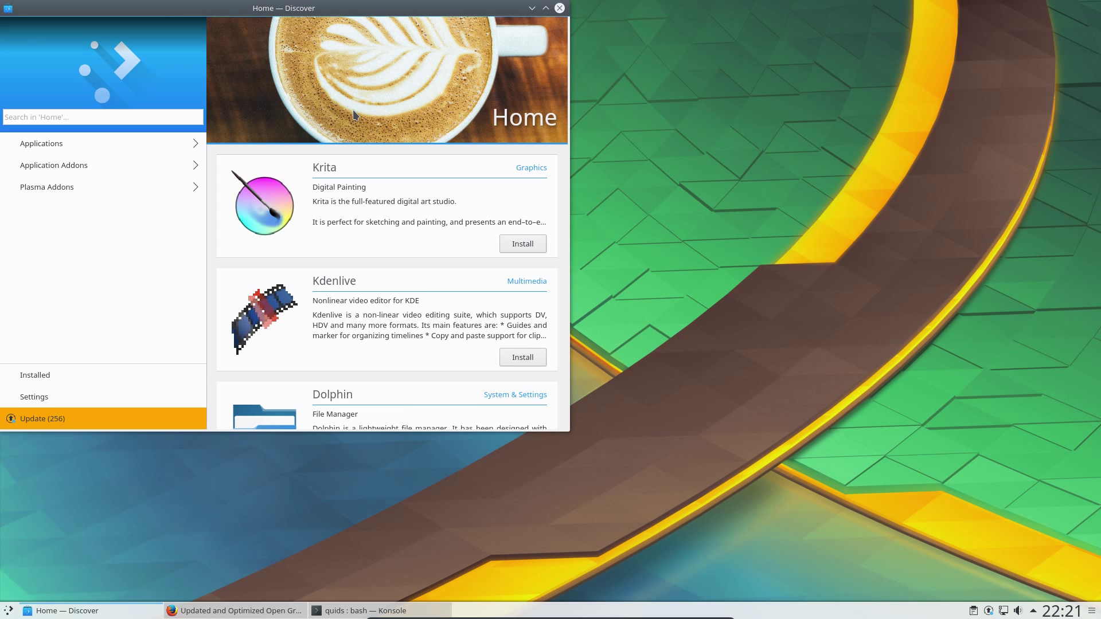
{"action": "left_click", "coordinate": [50, 143]}
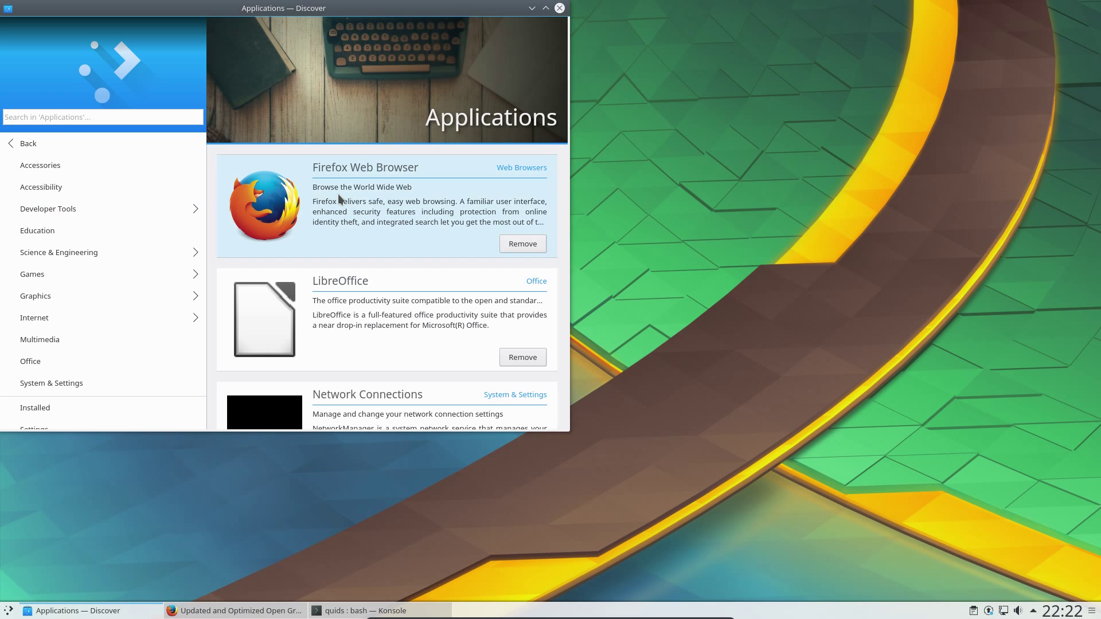
Step: In Graphics, view Inkscape's page, then open the GIMP Image Editor details page
{"action": "left_click", "coordinate": [110, 293]}
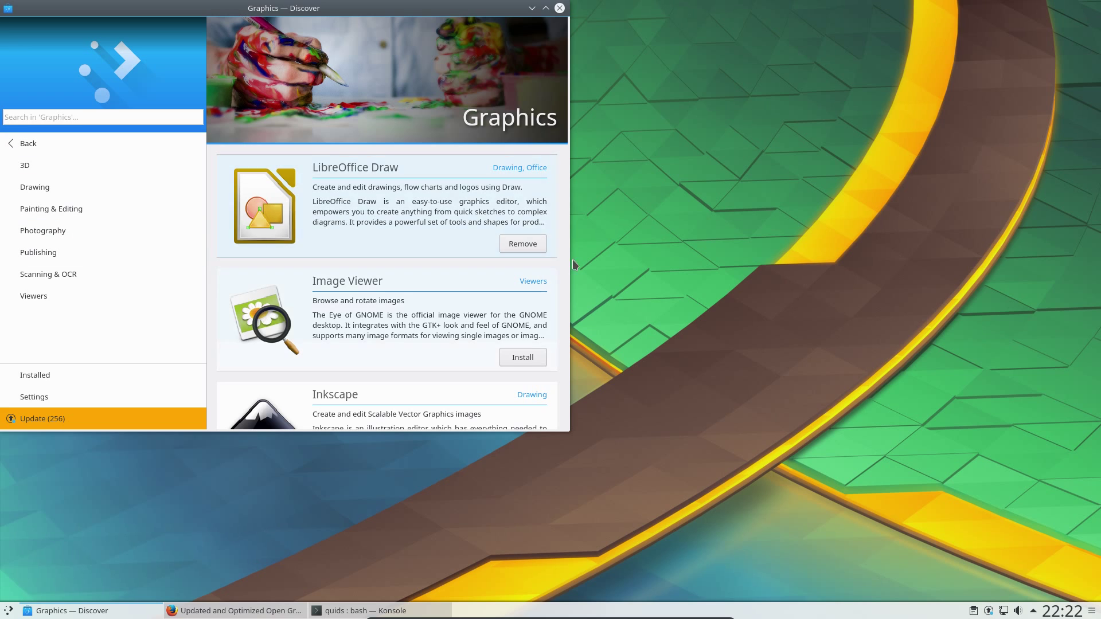
{"action": "scroll", "coordinate": [322, 254], "scroll_direction": "down", "scroll_amount": 5}
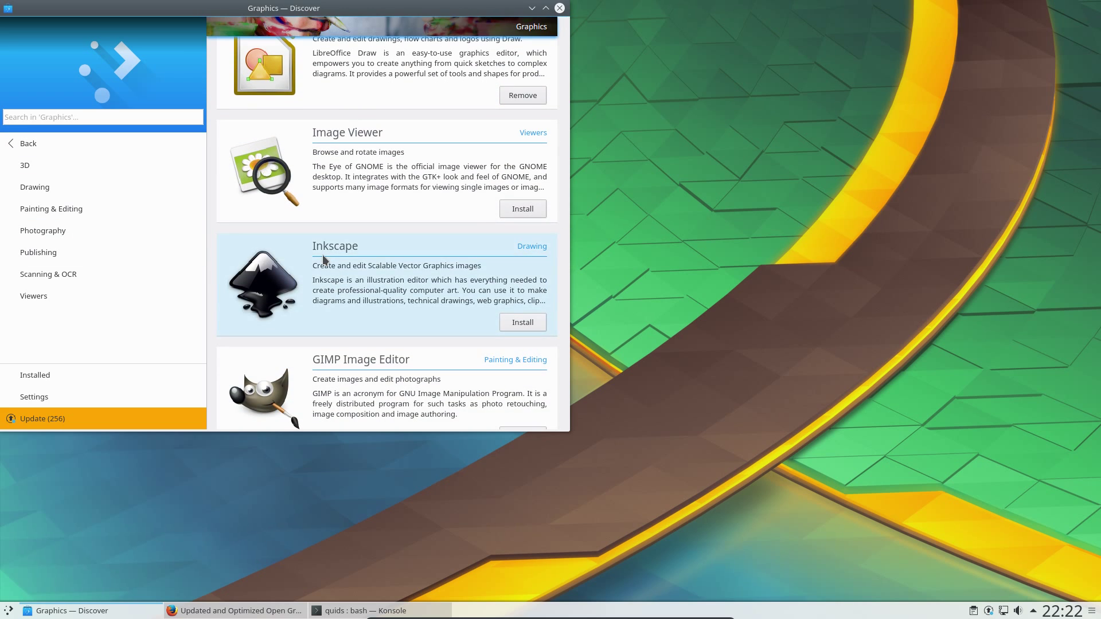
{"action": "left_click", "coordinate": [322, 254]}
{"action": "key", "text": "alt+Left"}
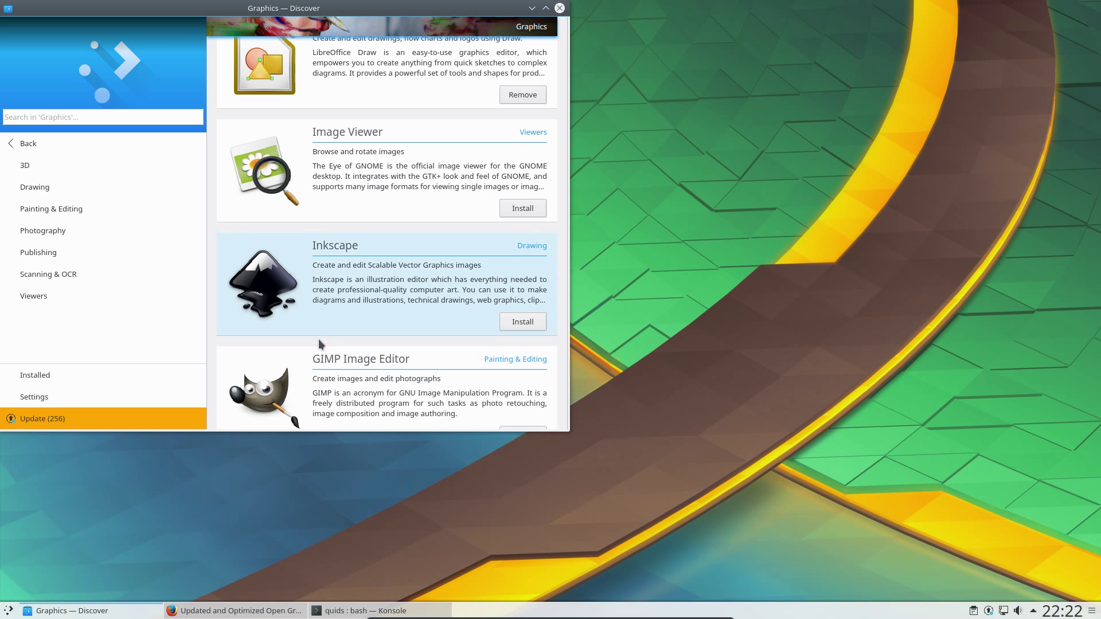
{"action": "left_click", "coordinate": [303, 373]}
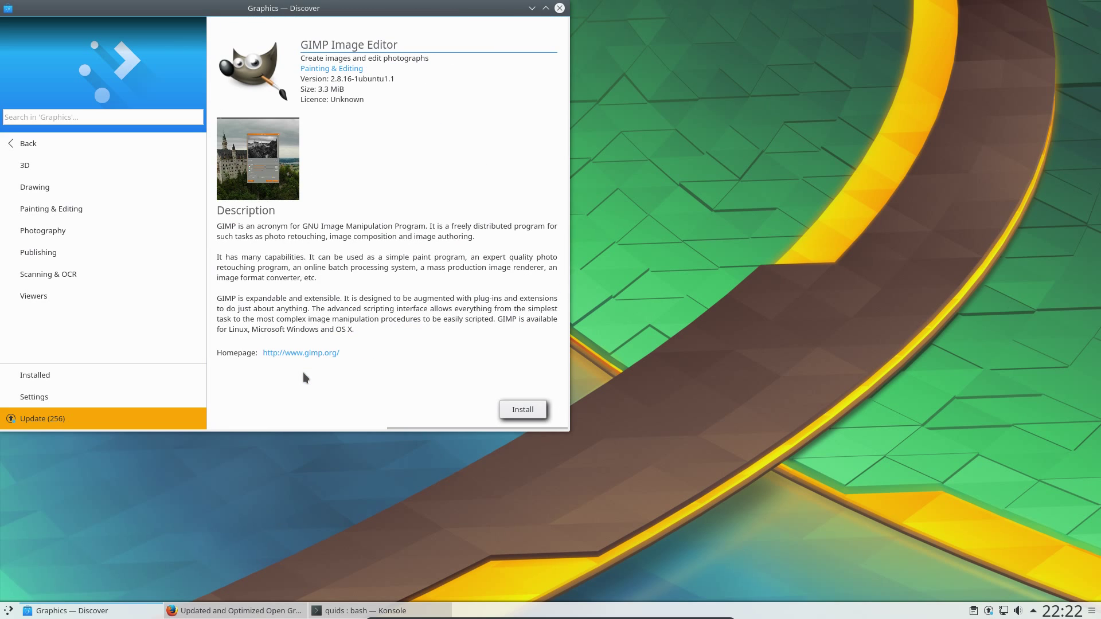
{"action": "left_click", "coordinate": [16, 610]}
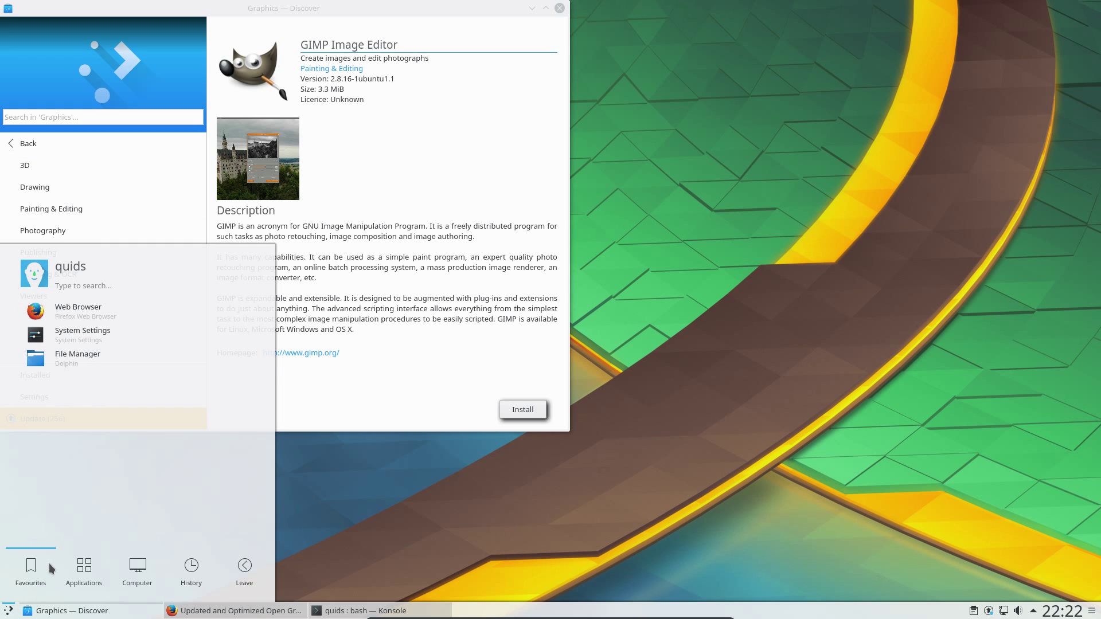
Step: Open Gwenview via 'gw', look through its View and Edit menus, then close it
{"action": "type", "text": "gwe"}
{"action": "left_click", "coordinate": [78, 316]}
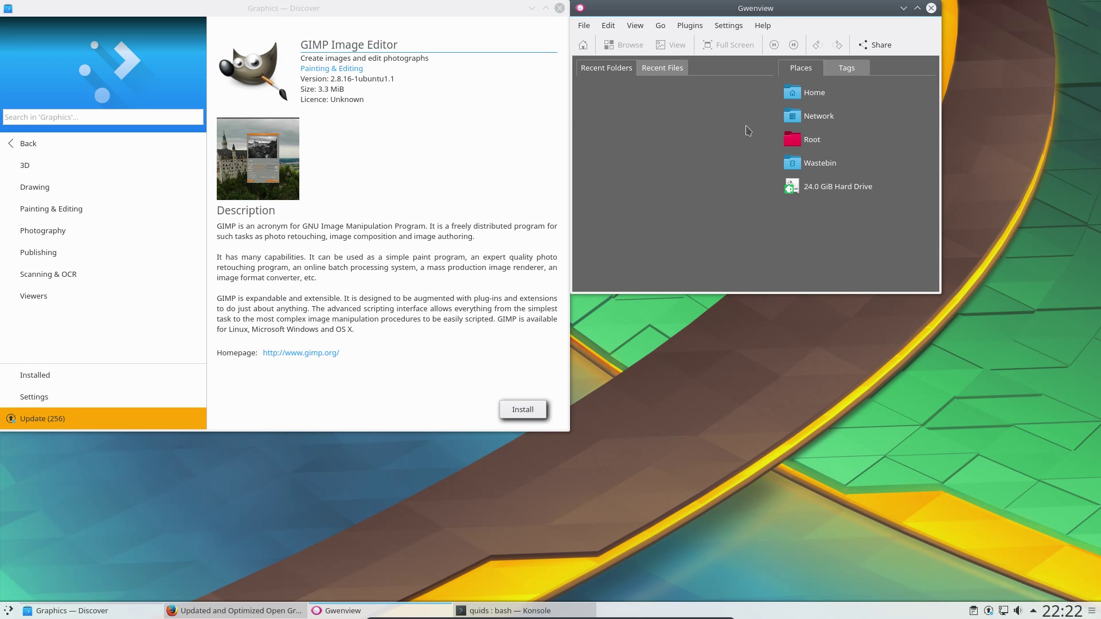
{"action": "left_click", "coordinate": [607, 26]}
{"action": "mouse_move", "coordinate": [636, 26]}
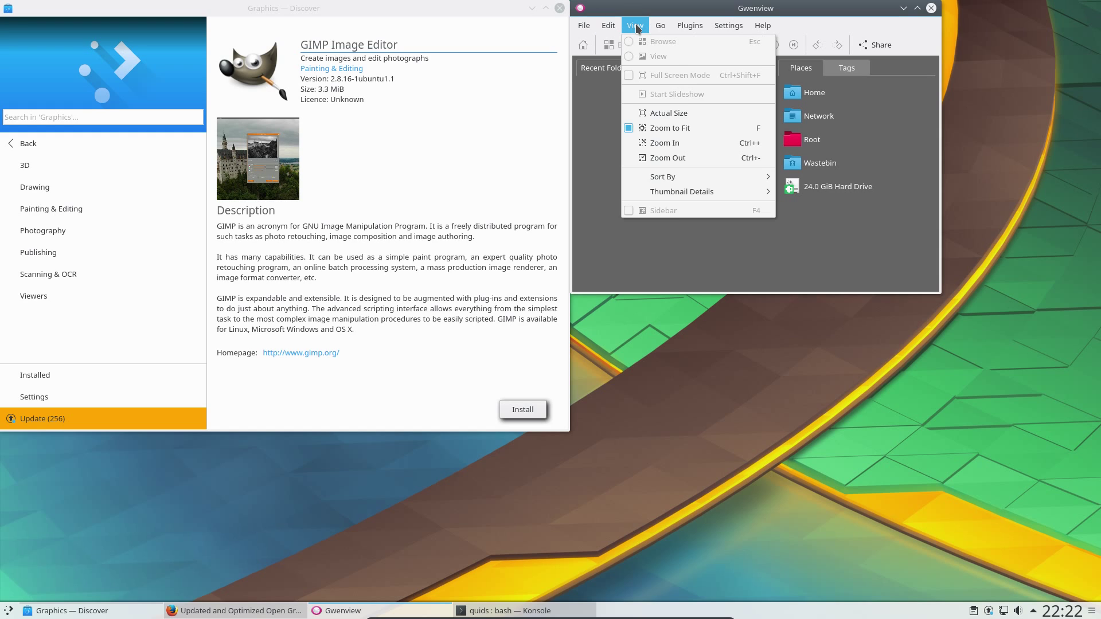
{"action": "key", "text": "Left"}
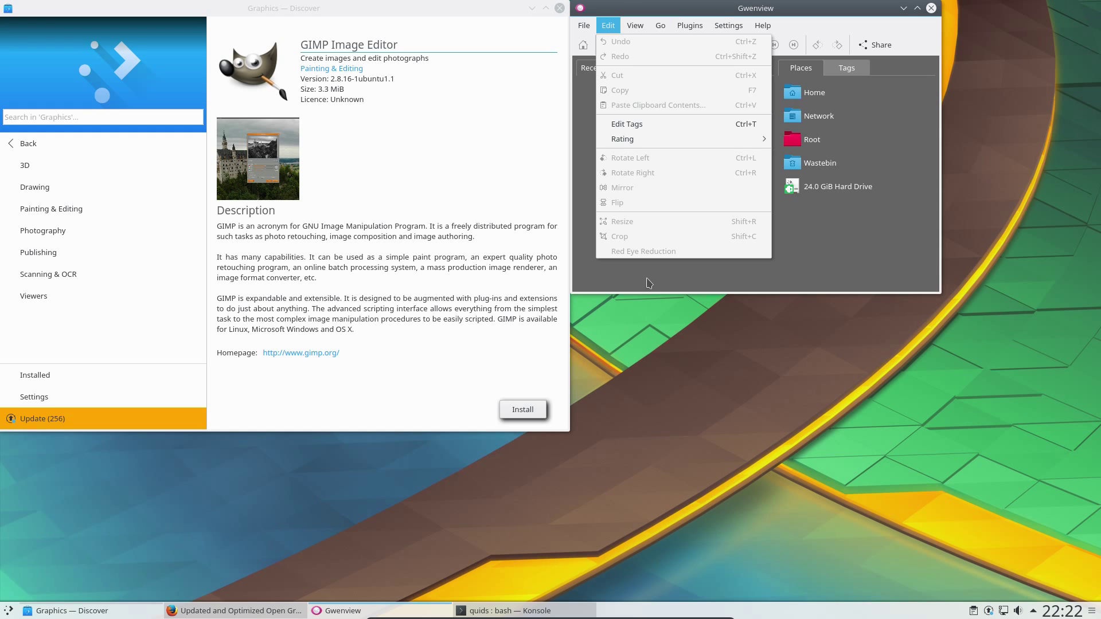
{"action": "left_click", "coordinate": [807, 255]}
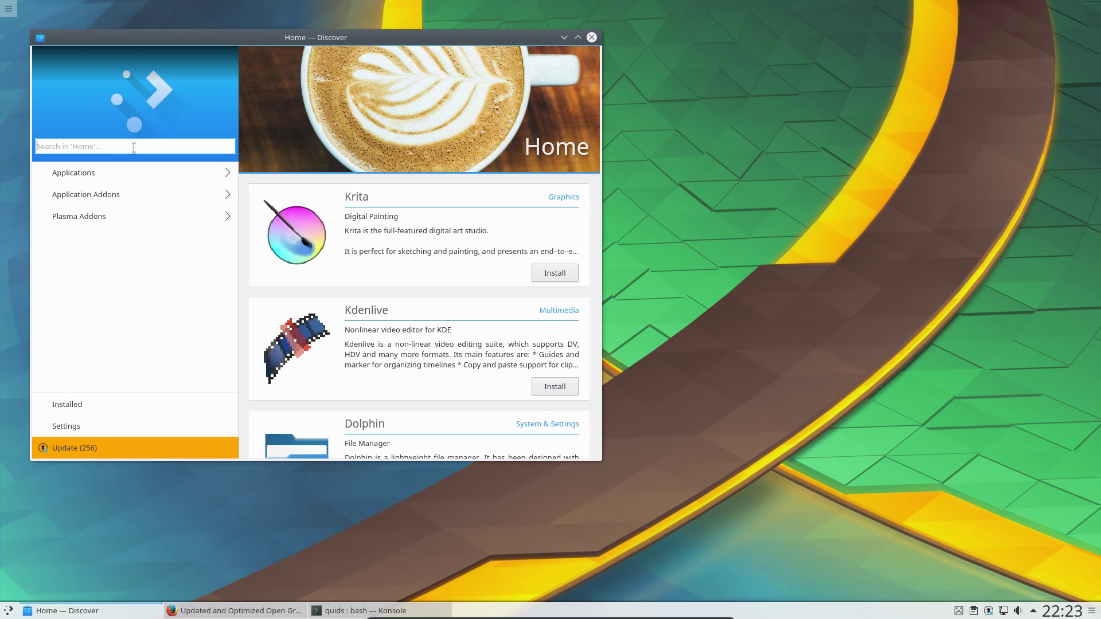
Step: Search Discover for 'clem' and open the Clementine music player's details page
{"action": "type", "text": "clem"}
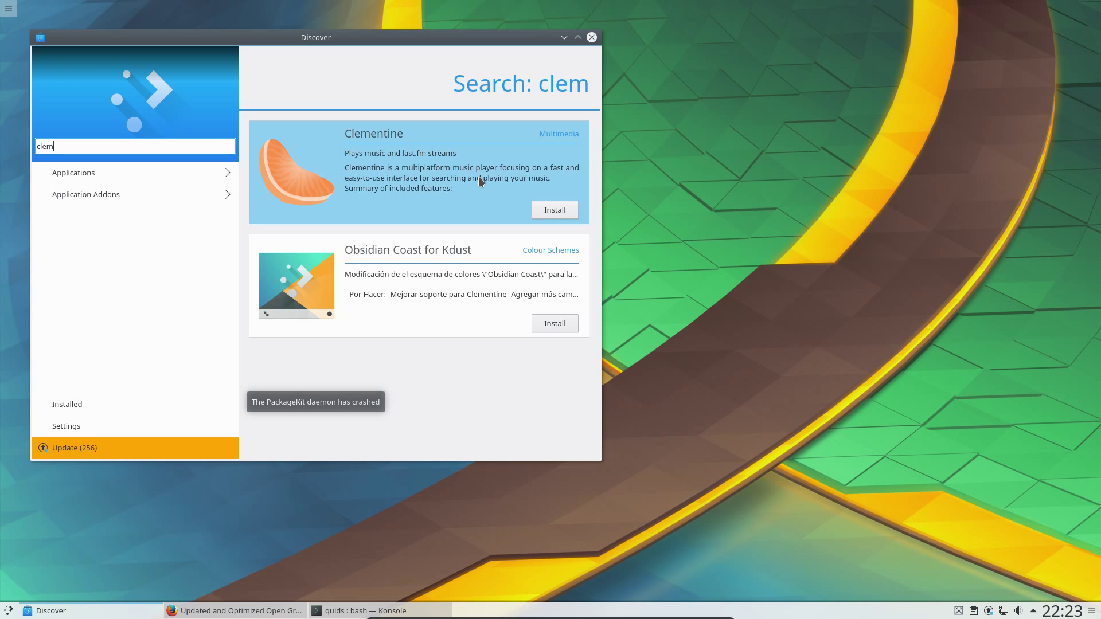
{"action": "left_click", "coordinate": [480, 176]}
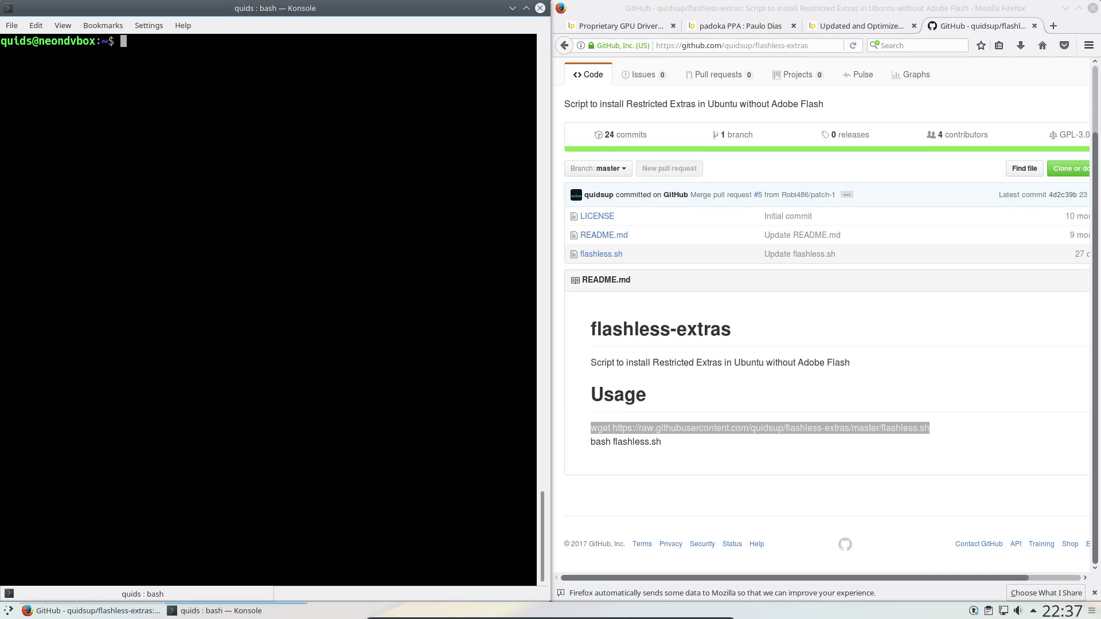
Step: Type 'sudo apt-get install kubuntu-restricted-extras', correcting the typo in the package name
{"action": "type", "text": "sudo apt-get install ku"}
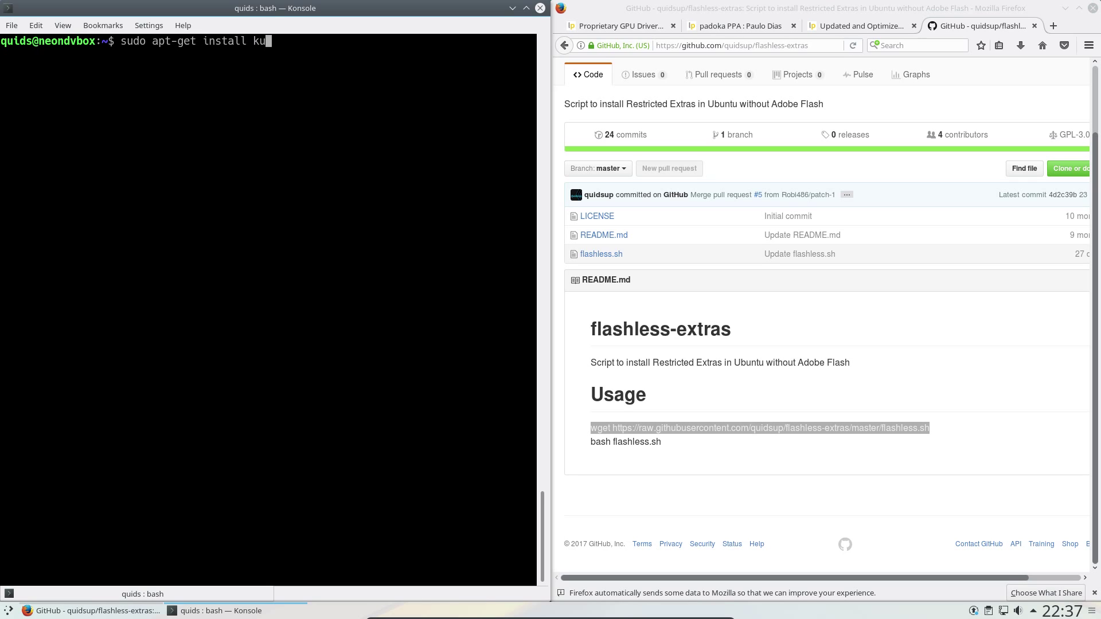
{"action": "type", "text": "buntu-restricted-"}
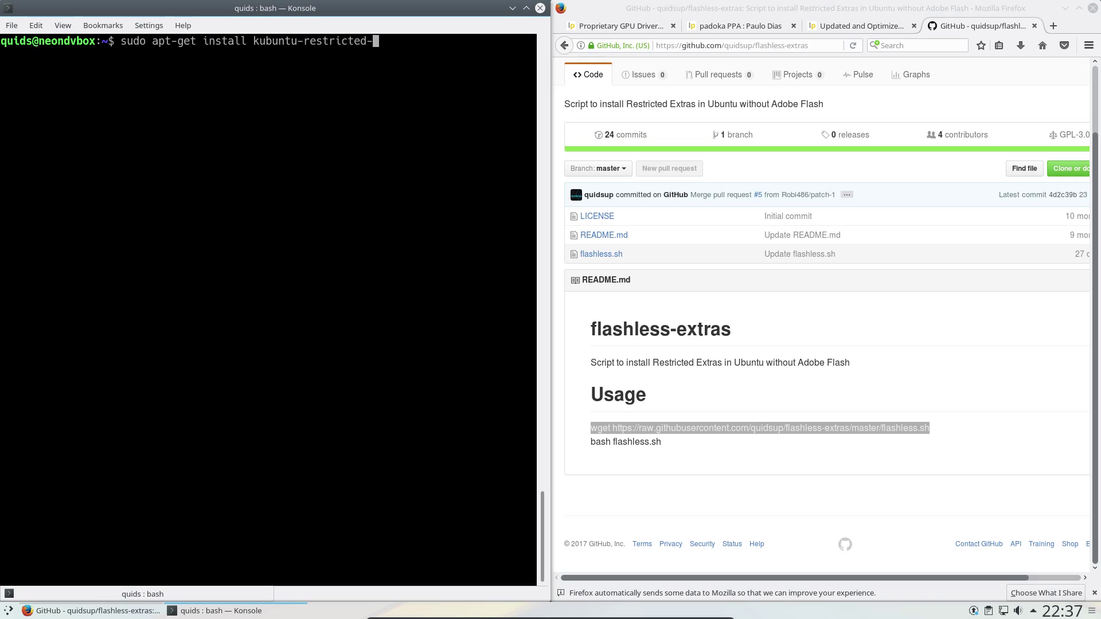
{"action": "type", "text": "exr"}
{"action": "key", "text": "BackSpace"}
{"action": "type", "text": "tras"}
Step: Replace that line with the pasted wget command to download flashless.sh, then type 'sudo bash flashless.sh'
{"action": "key", "text": "ctrl+u"}
{"action": "middle_click", "coordinate": [215, 120]}
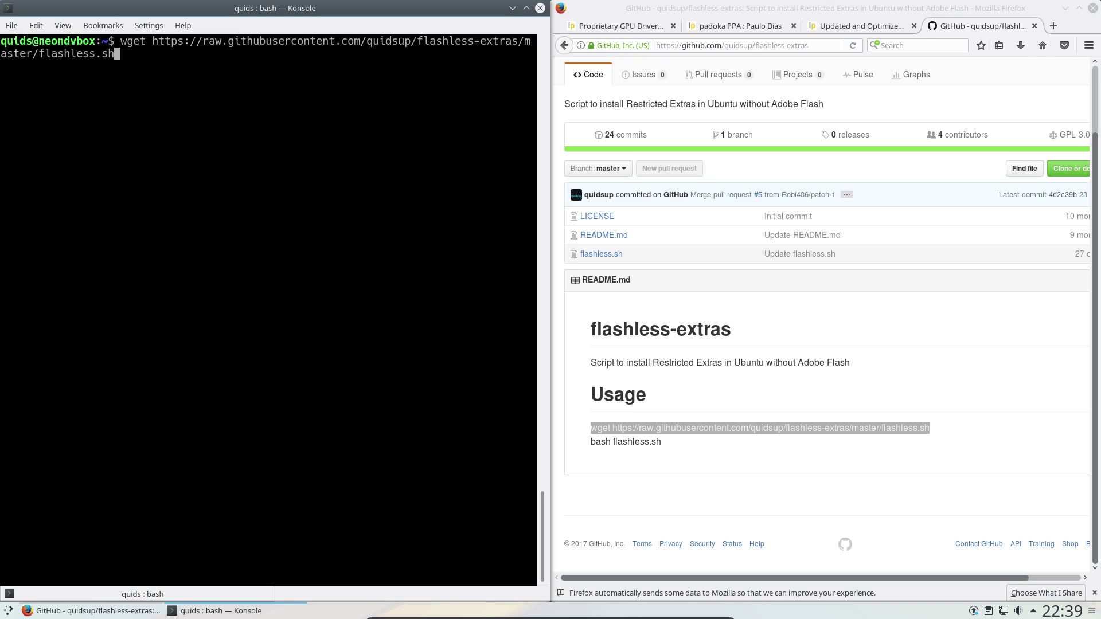
{"action": "key", "text": "Return"}
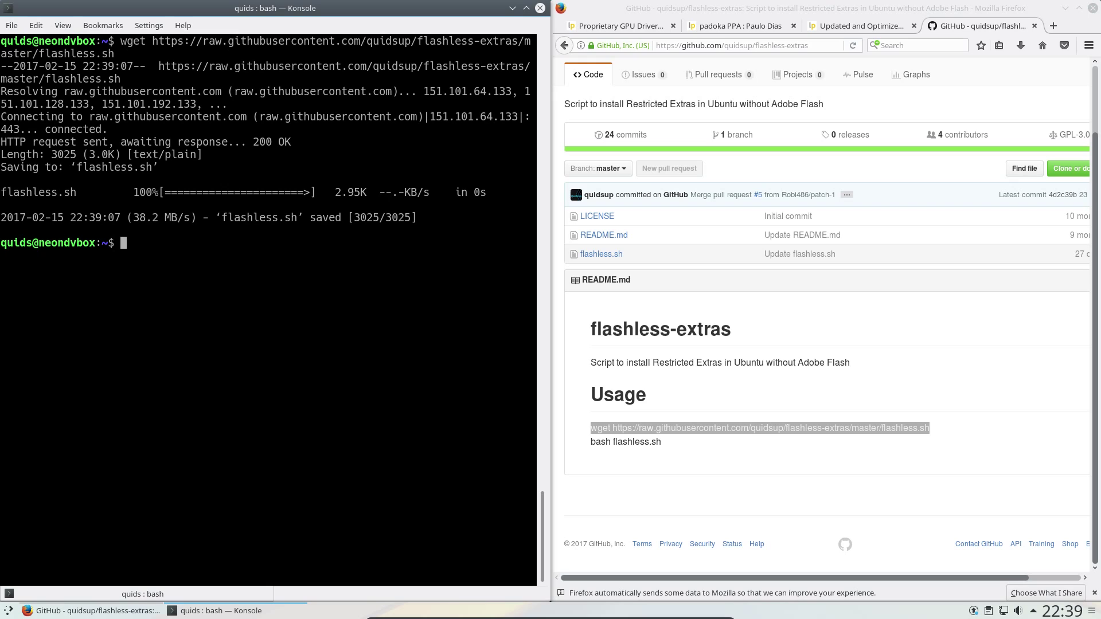
{"action": "type", "text": "sudo bash flashless.sh"}
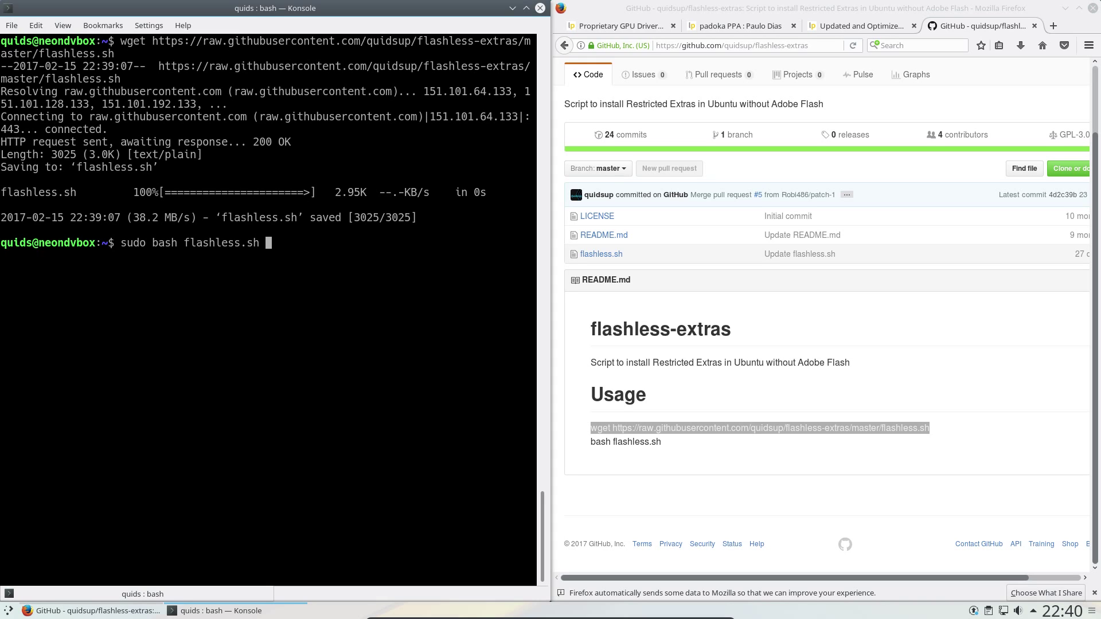
Step: Run flashless.sh as root and answer 'n' to the Microsoft TrueType Fonts prompt
{"action": "key", "text": "Return"}
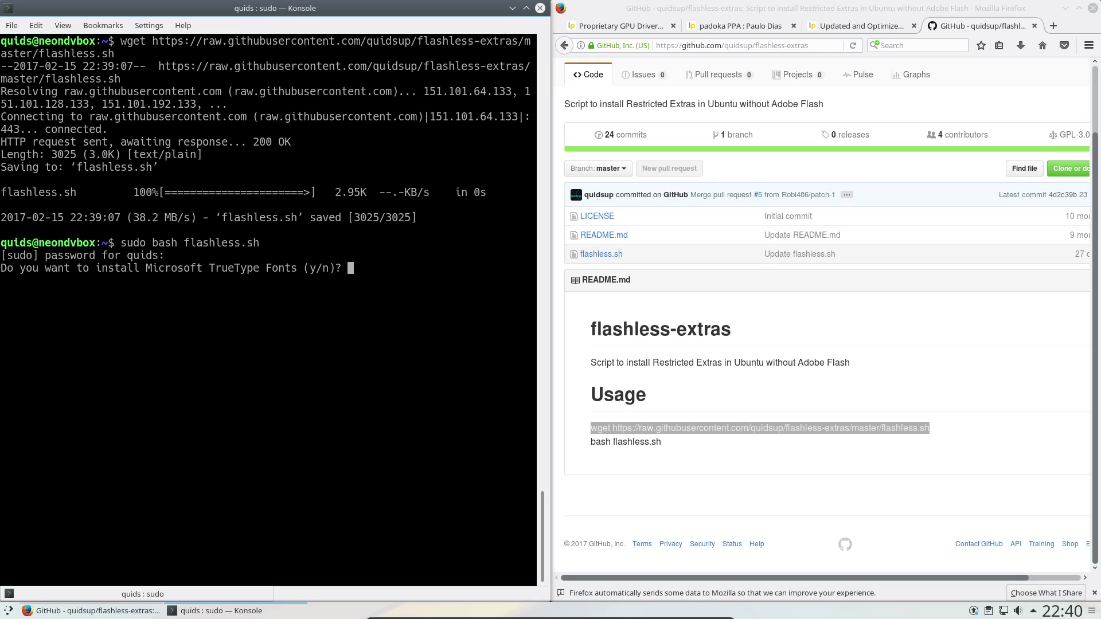
{"action": "type", "text": "n"}
{"action": "key", "text": "Return"}
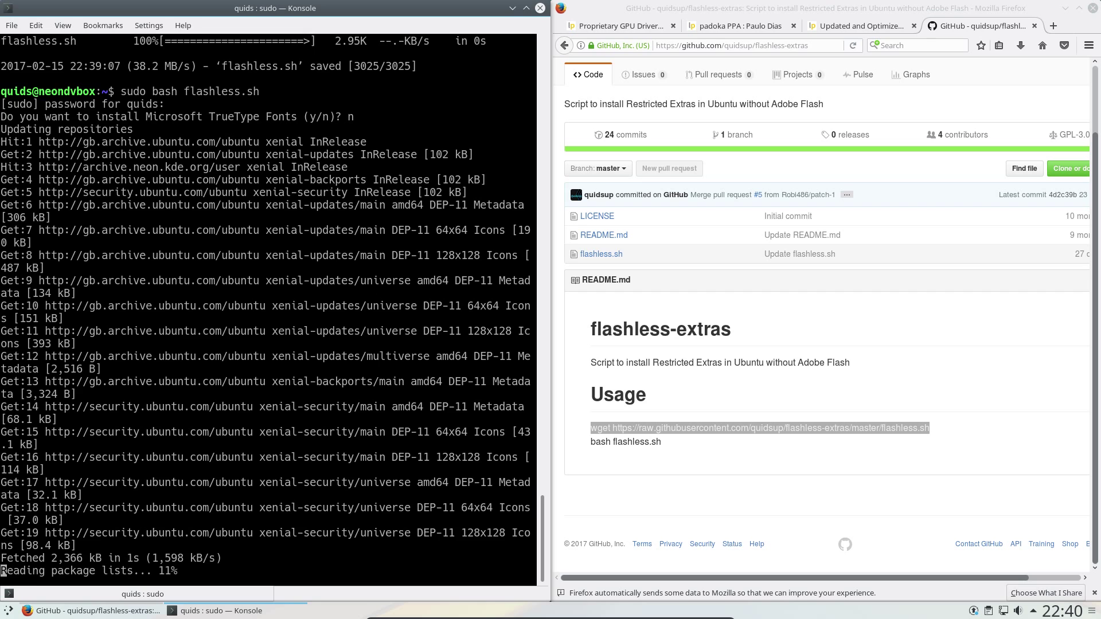
{"action": "scroll", "coordinate": [278, 294], "scroll_direction": "up", "scroll_amount": 1}
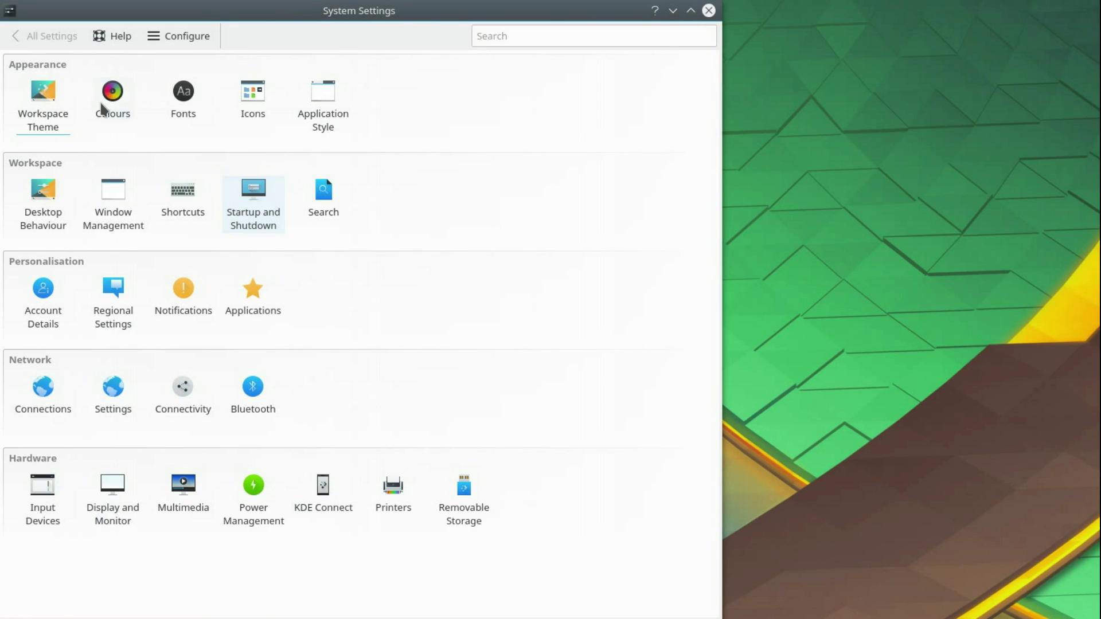
{"action": "left_click", "coordinate": [41, 97]}
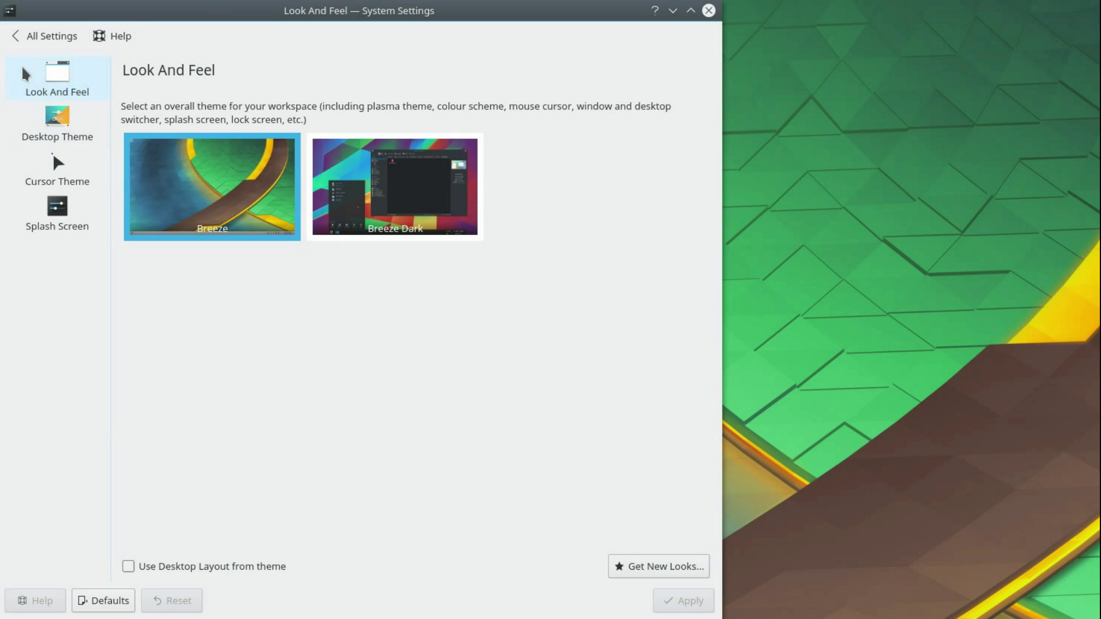
{"action": "left_click", "coordinate": [30, 38]}
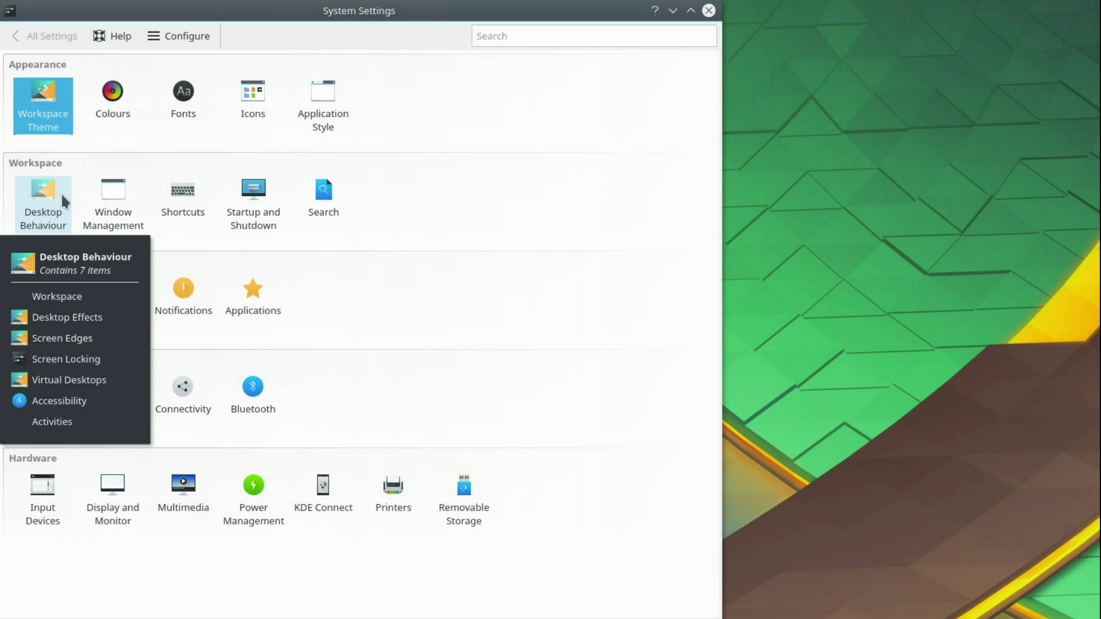
{"action": "left_click", "coordinate": [324, 107]}
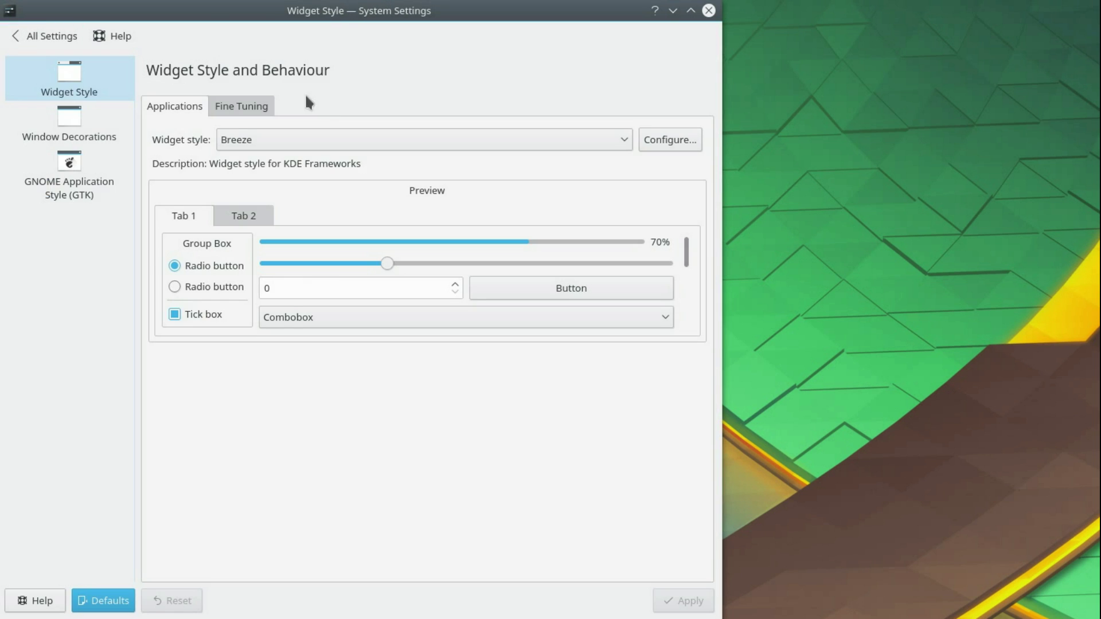
{"action": "left_click", "coordinate": [46, 37]}
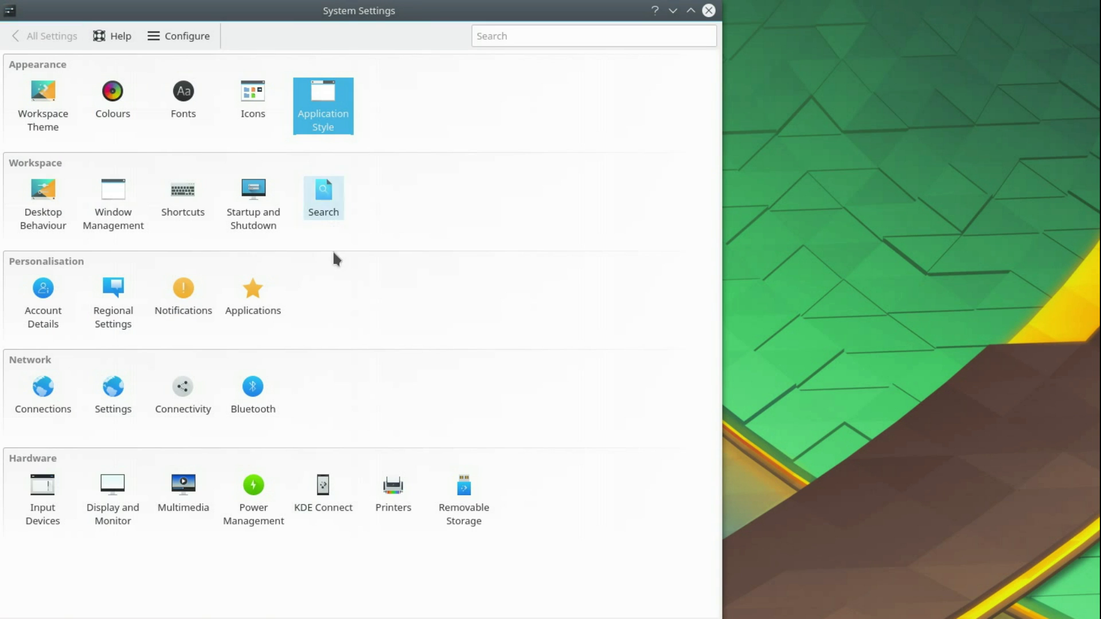
{"action": "left_click", "coordinate": [324, 504]}
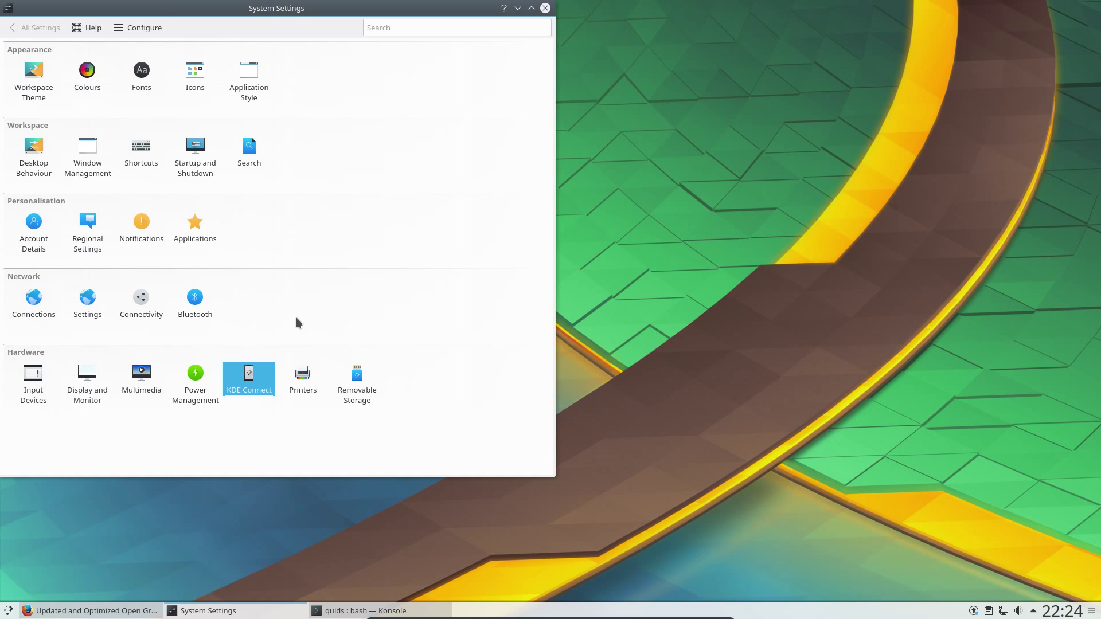
Step: Quit System Settings with Ctrl+Q
{"action": "key", "text": "ctrl+q"}
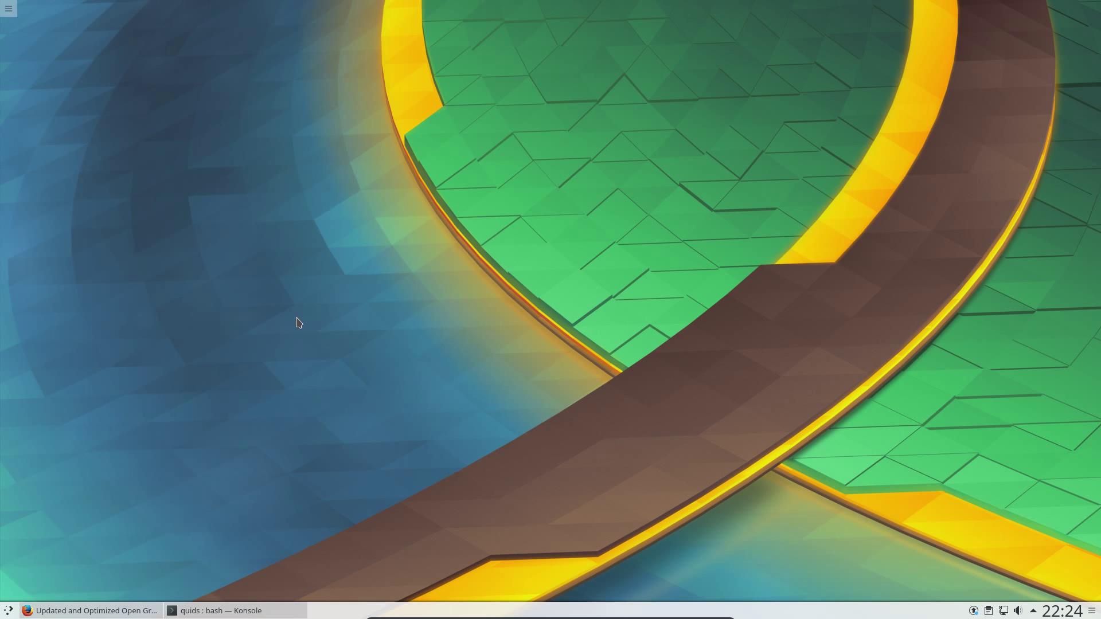